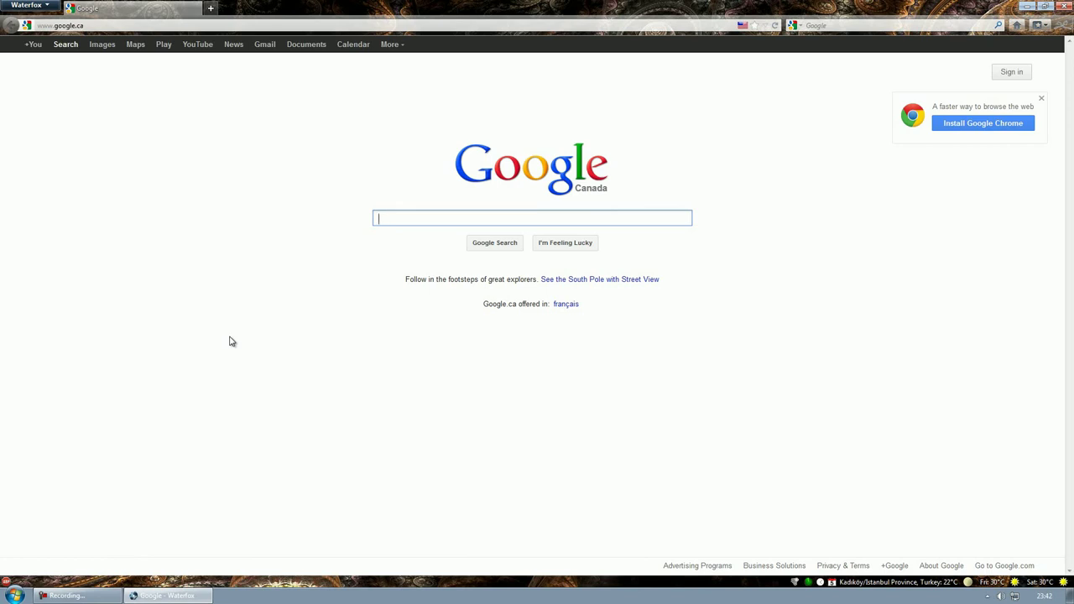
- Search Google Images for RocketDock, limited to exactly 256×256 images
{"action": "key", "text": "Caps_Lock"}
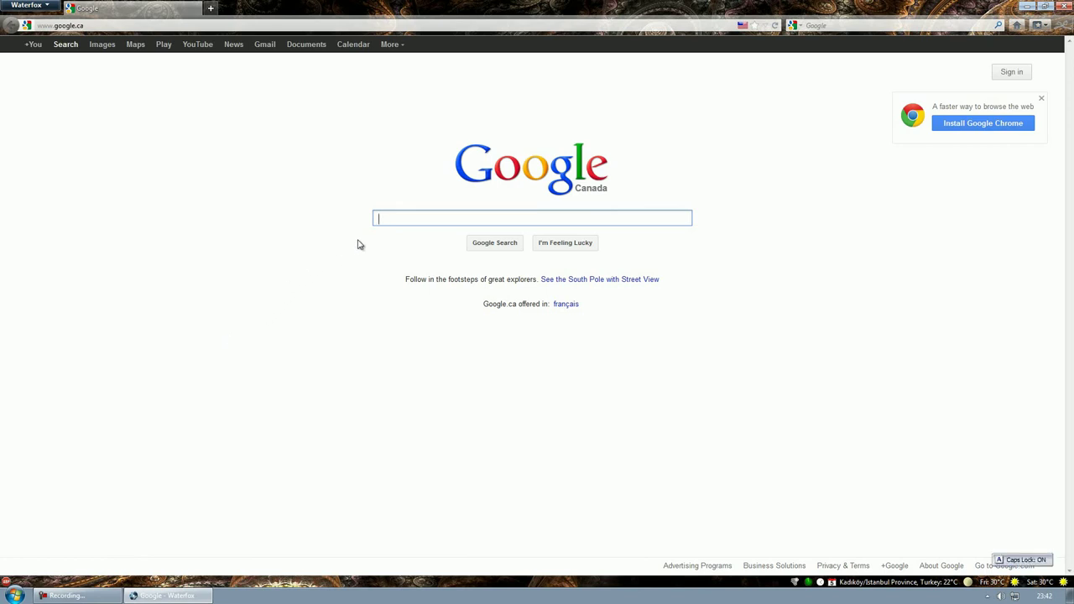
{"action": "type", "text": "RocketDoc"}
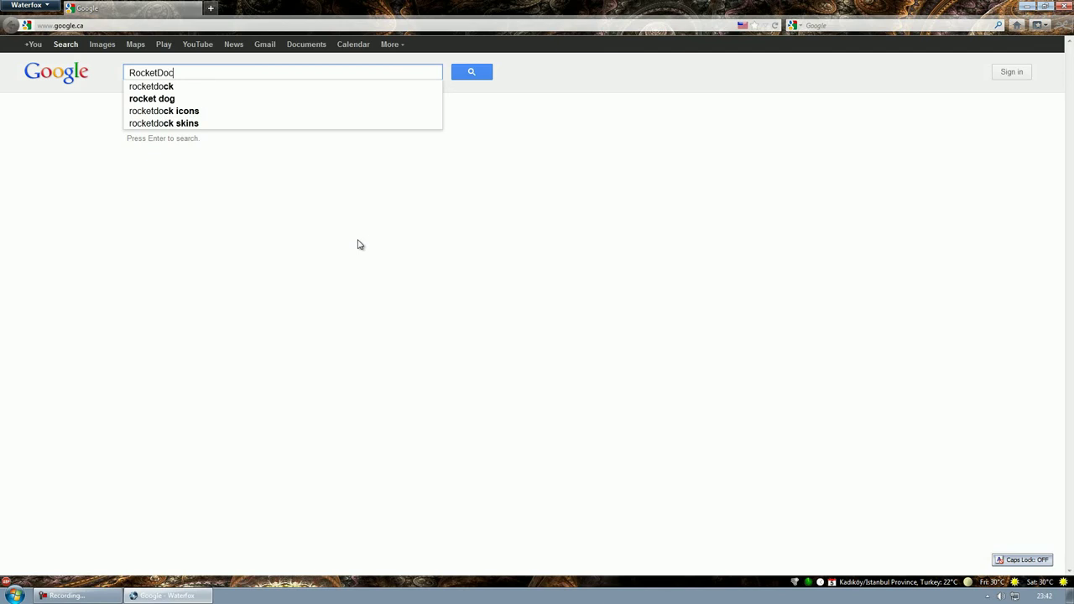
{"action": "type", "text": "k"}
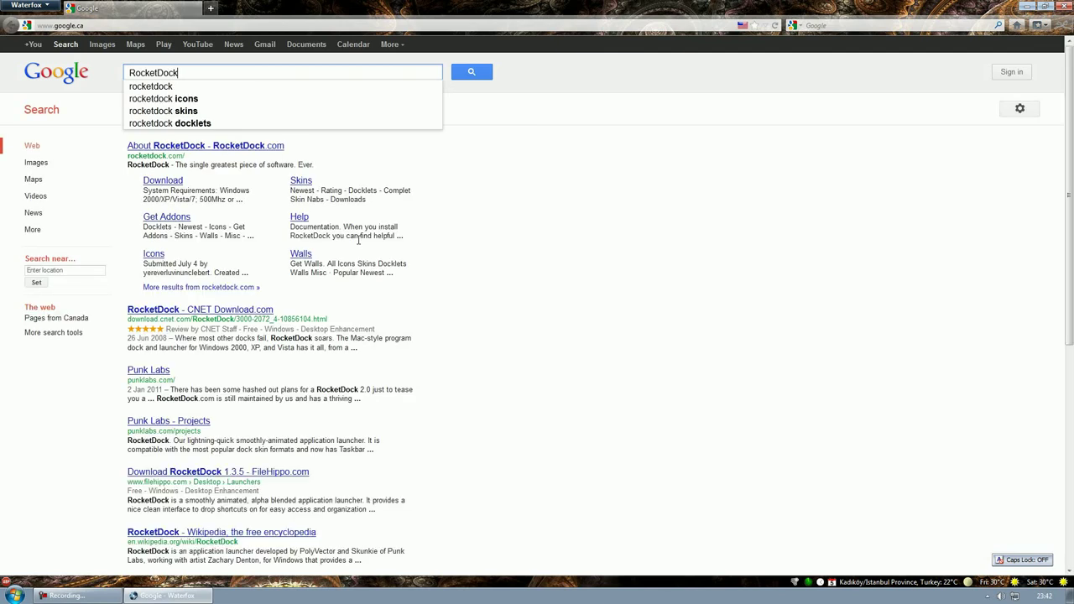
{"action": "left_click", "coordinate": [37, 162]}
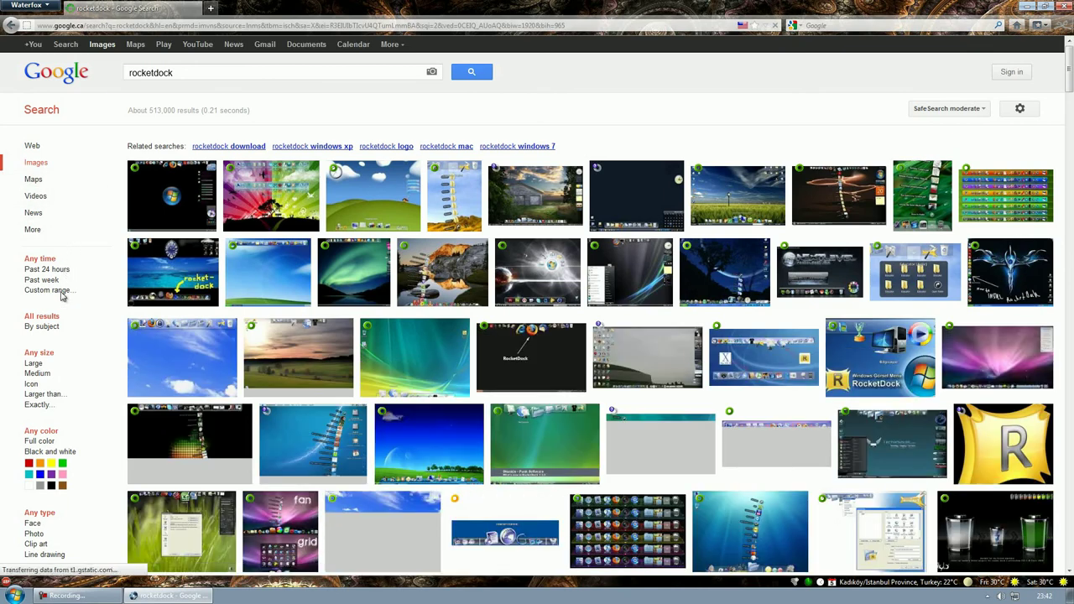
{"action": "left_click", "coordinate": [37, 405]}
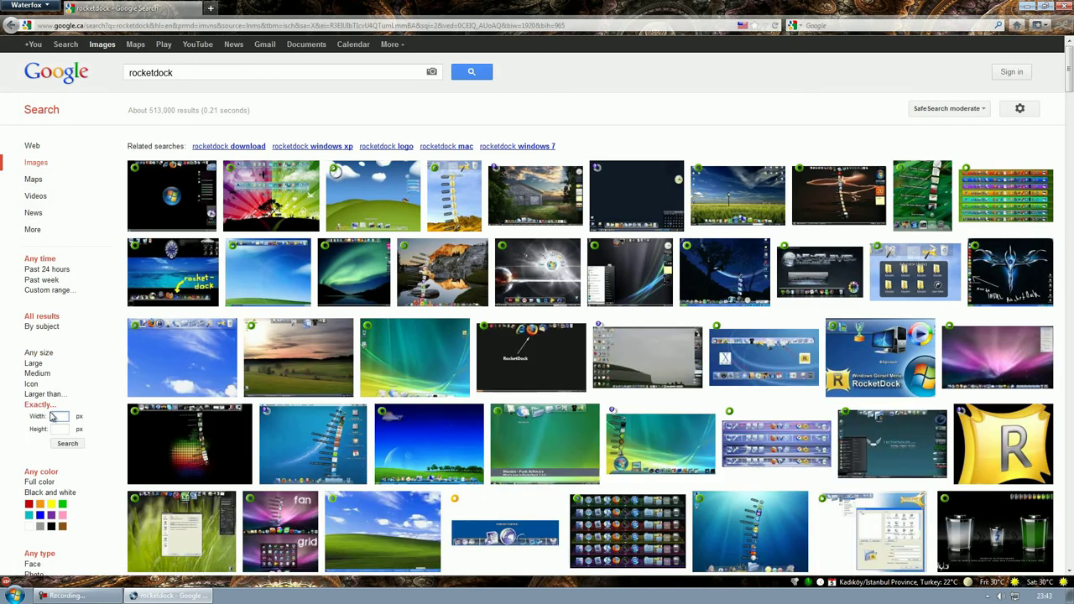
{"action": "type", "text": "256"}
{"action": "left_click", "coordinate": [66, 430]}
{"action": "type", "text": "256"}
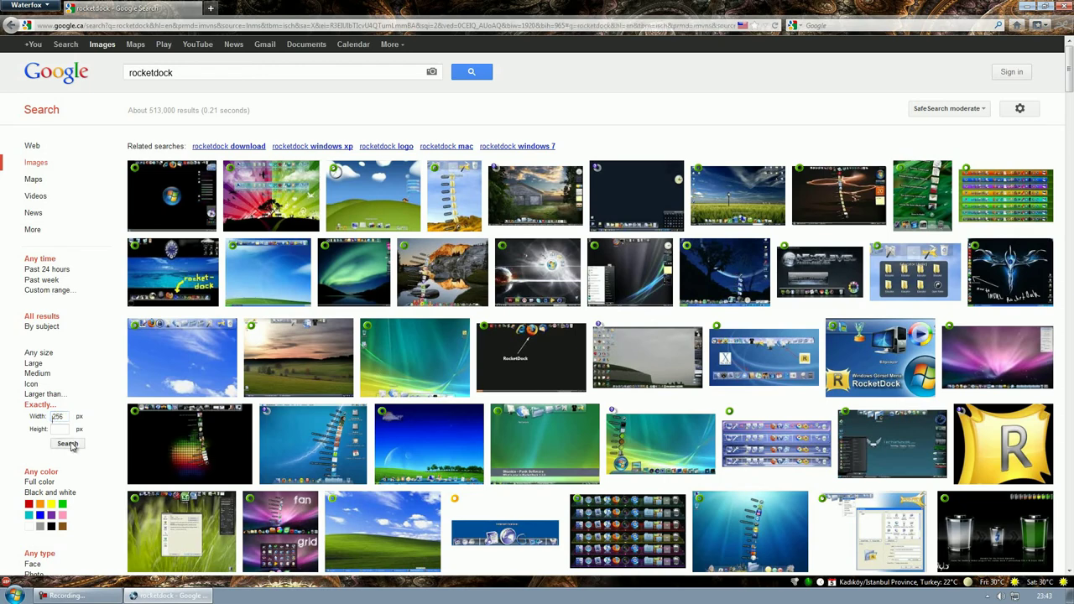
{"action": "left_click", "coordinate": [67, 443]}
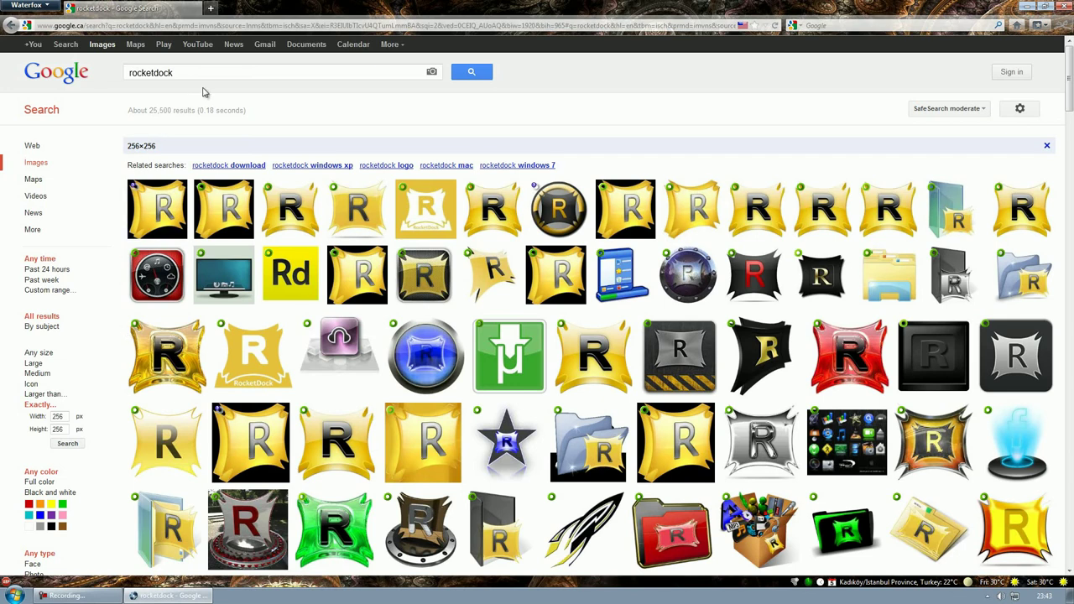
- Refine the query to 'rocketdock filetype:png' and preview the yellow R logo
{"action": "left_click", "coordinate": [202, 74]}
{"action": "type", "text": "fi"}
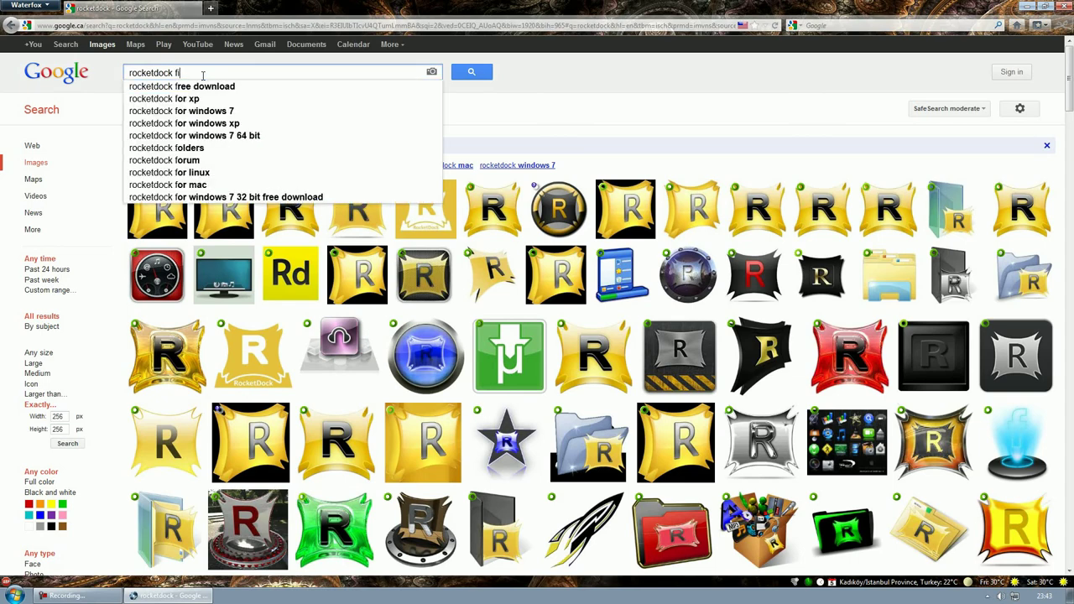
{"action": "type", "text": "letype:png"}
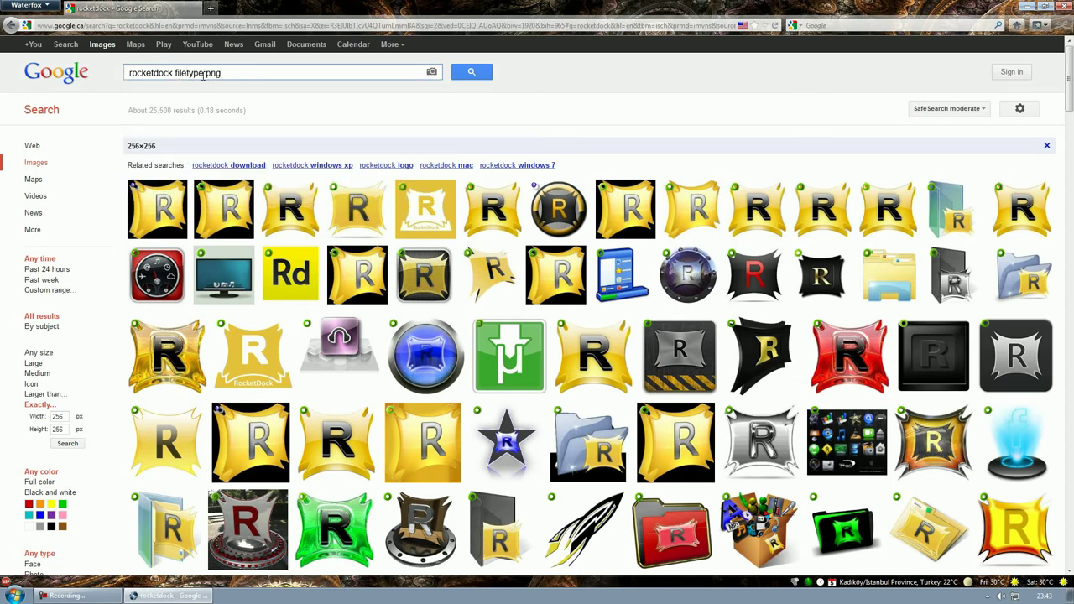
{"action": "key", "text": "Return"}
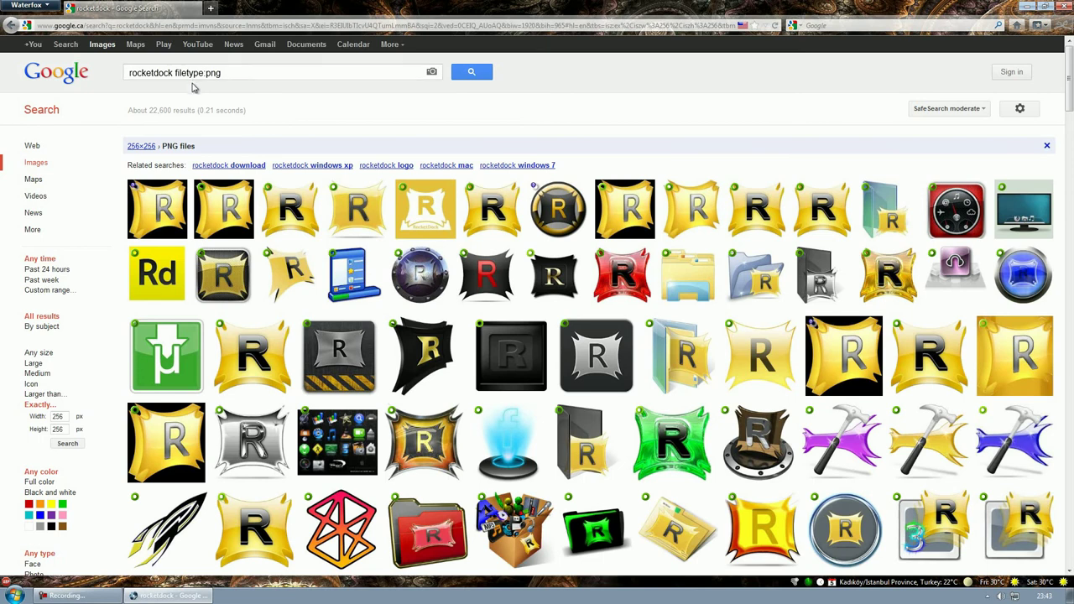
{"action": "left_click", "coordinate": [293, 221]}
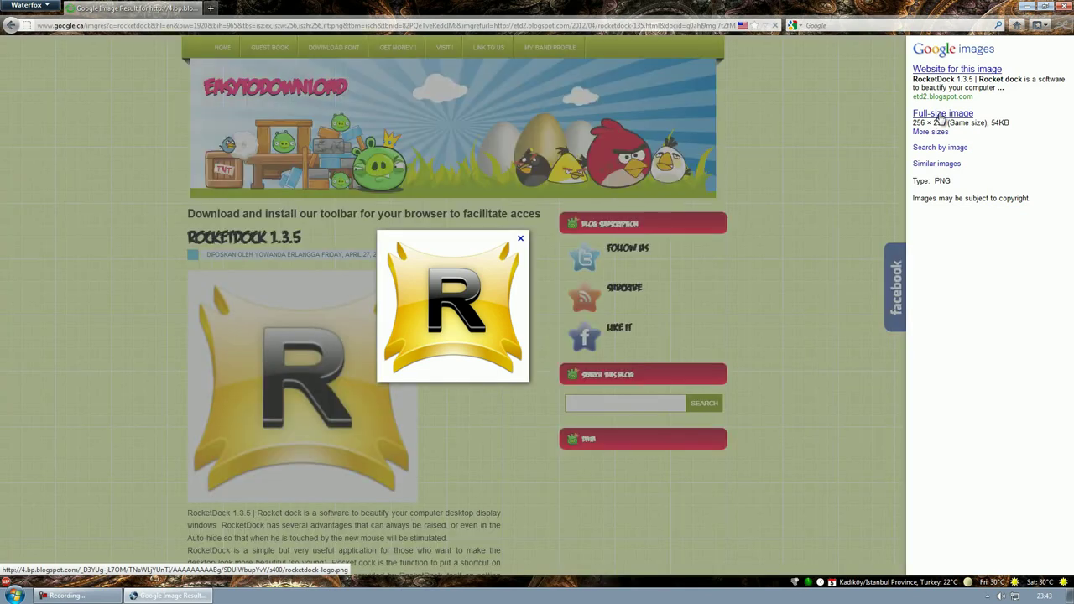
- Save the full-size logo to the desktop as rocketdock-logo.png, then close Waterfox
{"action": "left_click", "coordinate": [939, 116]}
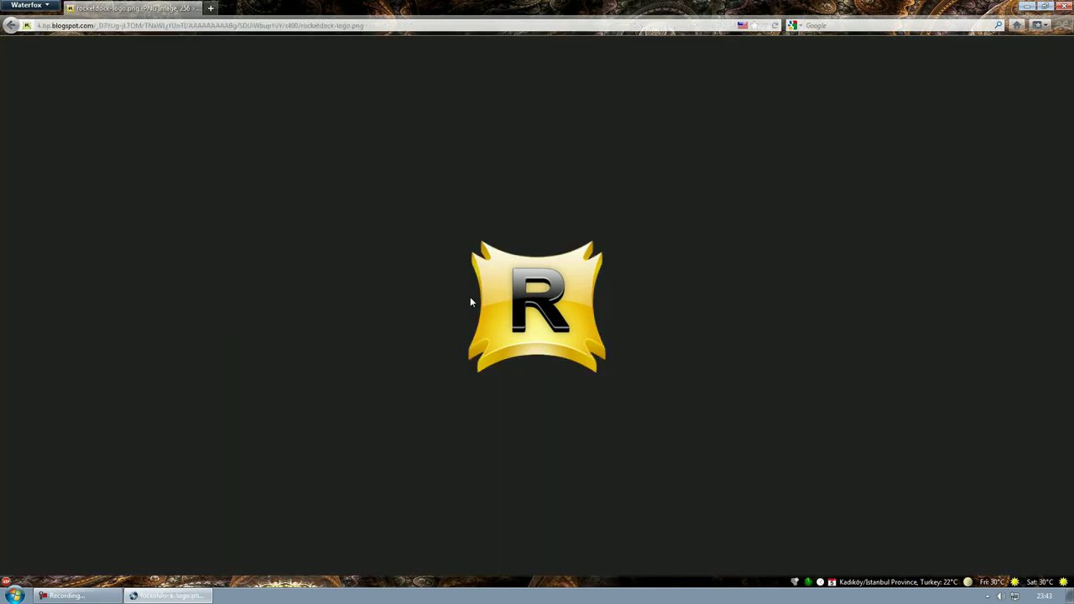
{"action": "right_click", "coordinate": [502, 281]}
{"action": "left_click", "coordinate": [530, 322]}
{"action": "left_click", "coordinate": [435, 287]}
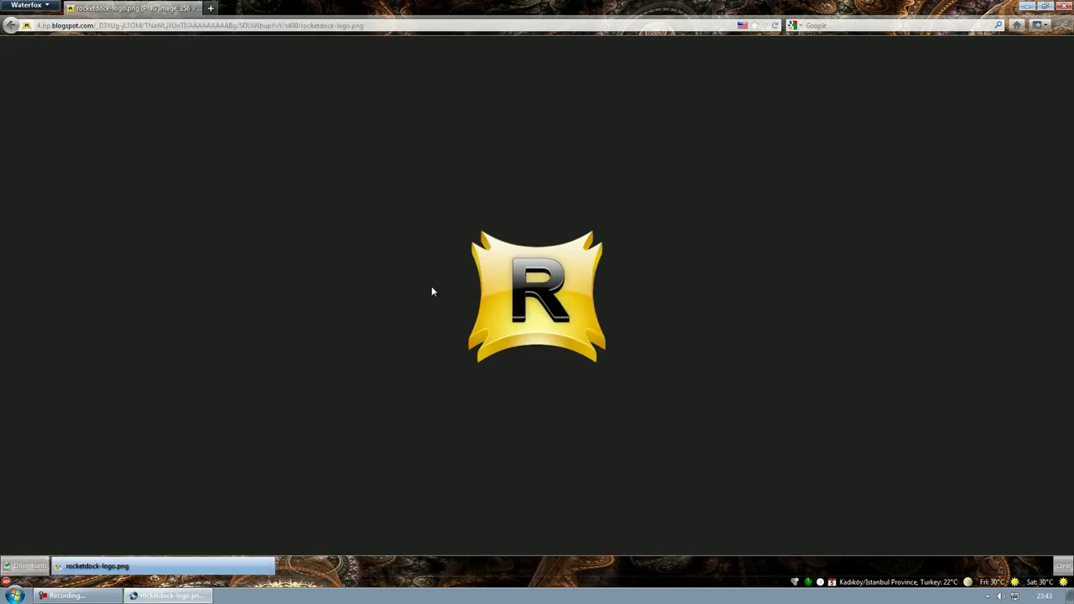
{"action": "left_click", "coordinate": [1063, 6]}
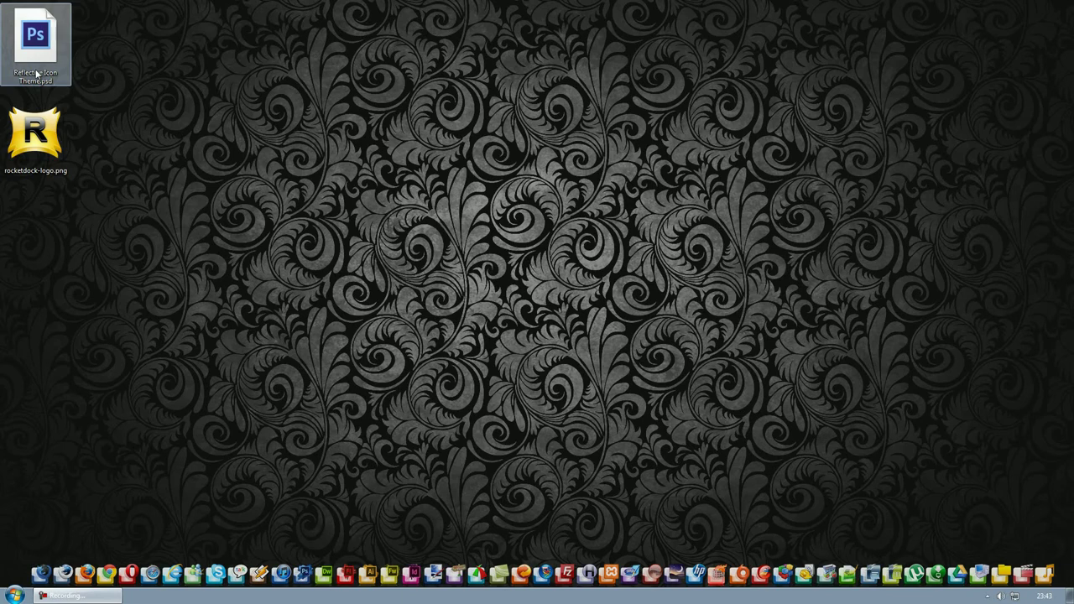
- Open Reflective Icon Theme.psd from the desktop and close the Hue/Saturation properties panel
{"action": "double_click", "coordinate": [40, 52]}
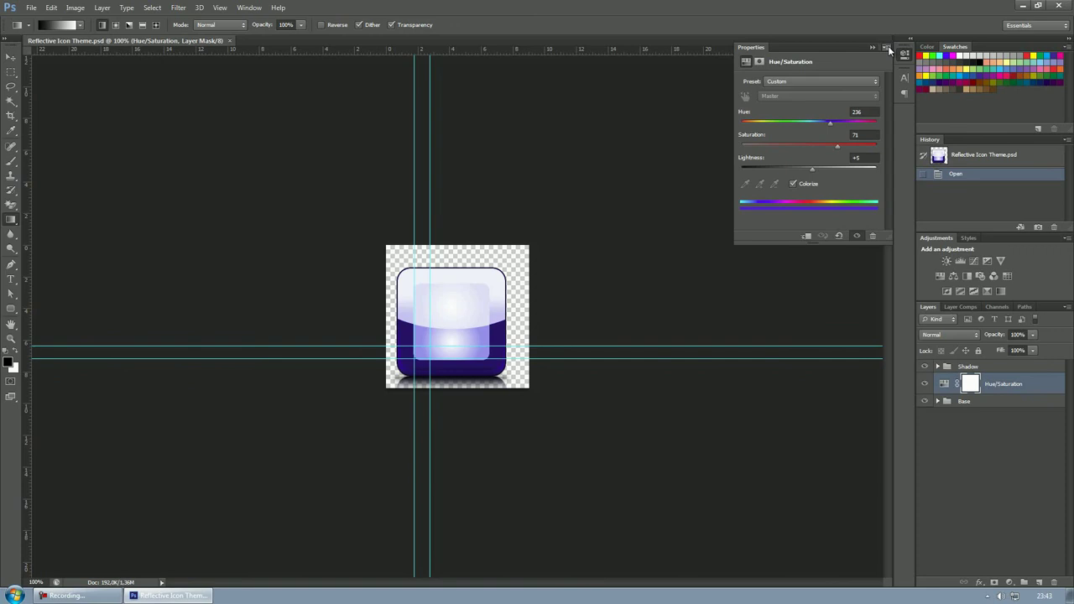
{"action": "left_click", "coordinate": [887, 48]}
{"action": "left_click", "coordinate": [910, 131]}
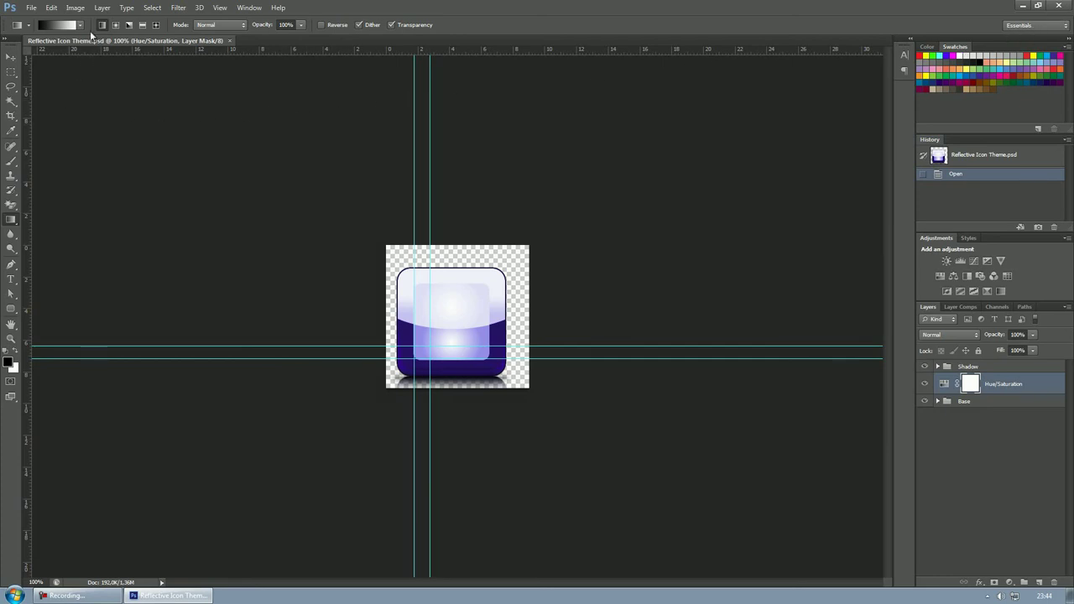
- Open rocketdock-logo.png through File > Open and bring its document tab to the front
{"action": "left_click", "coordinate": [80, 11]}
{"action": "mouse_move", "coordinate": [89, 20]}
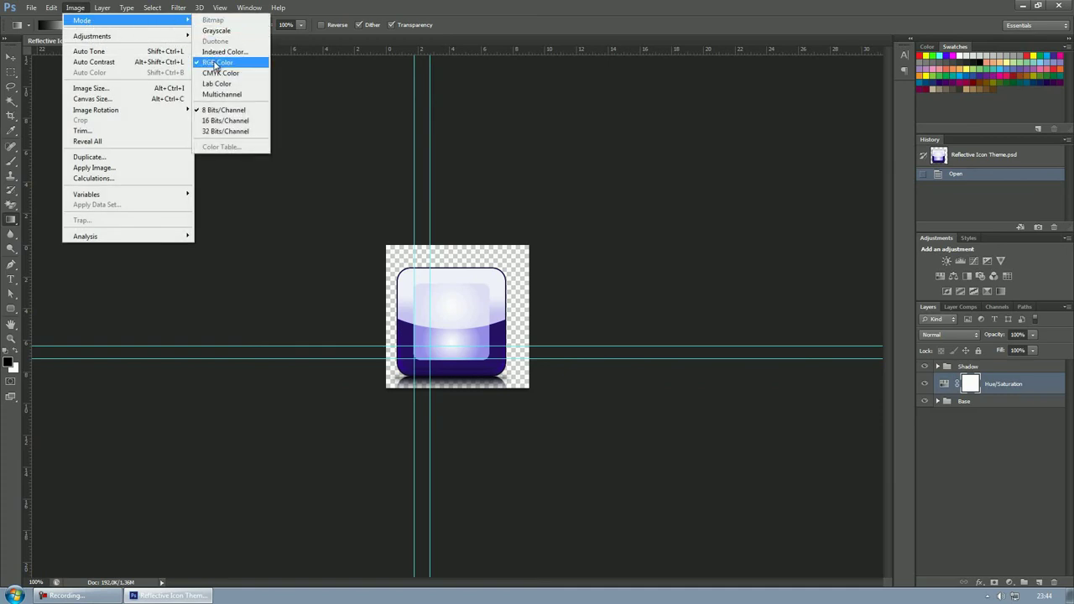
{"action": "left_click", "coordinate": [340, 173]}
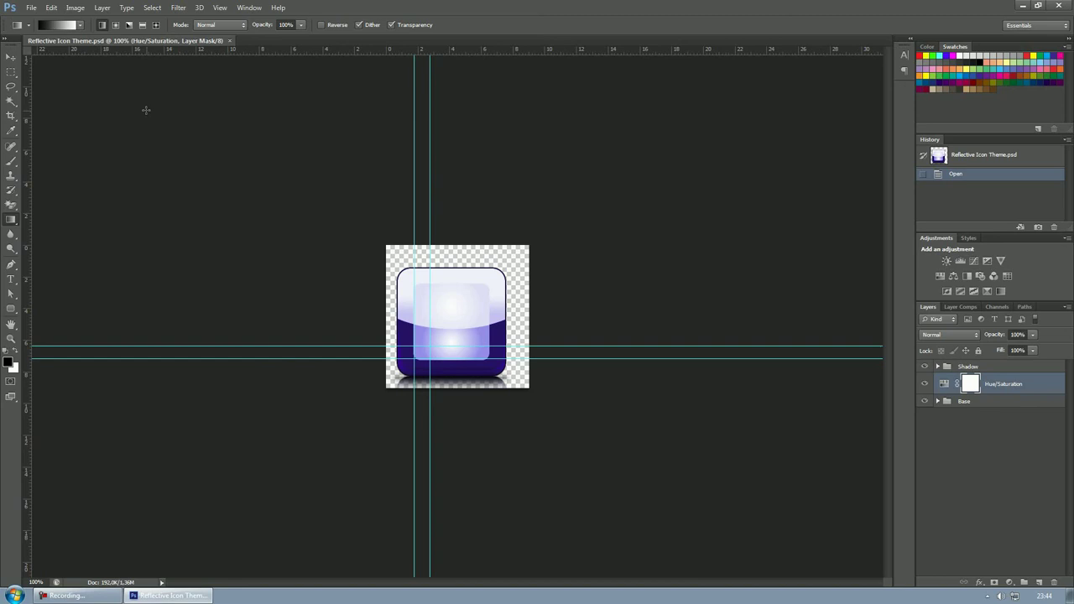
{"action": "left_click", "coordinate": [29, 8]}
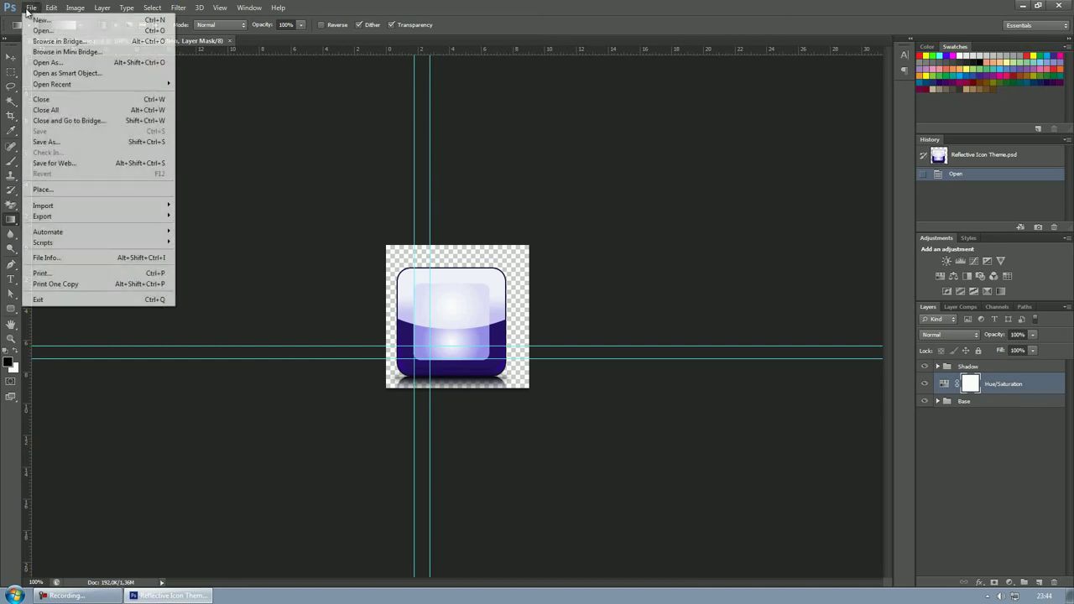
{"action": "left_click", "coordinate": [36, 31]}
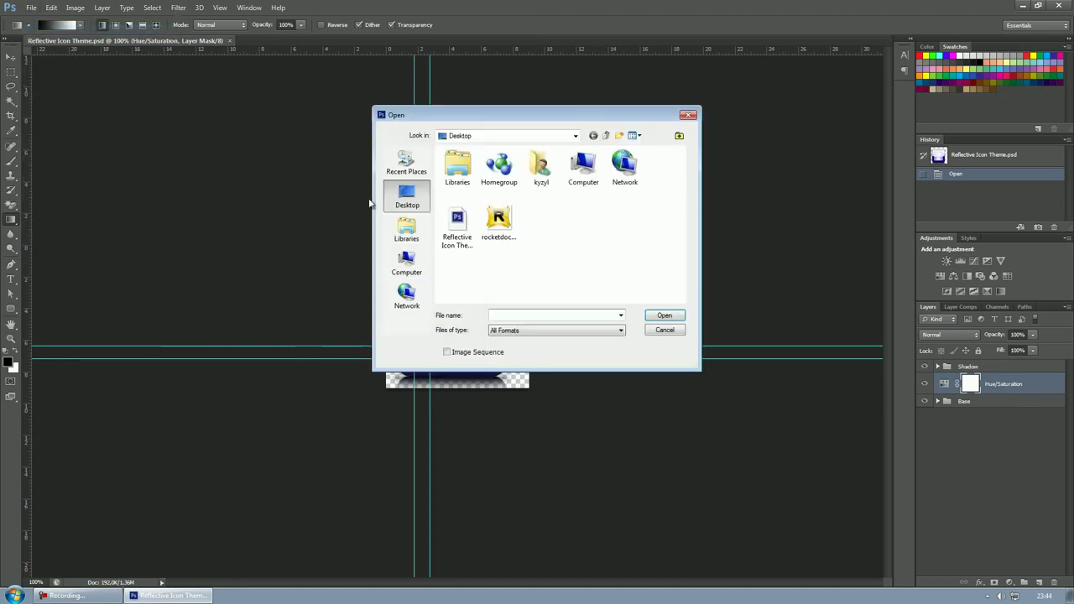
{"action": "double_click", "coordinate": [499, 220]}
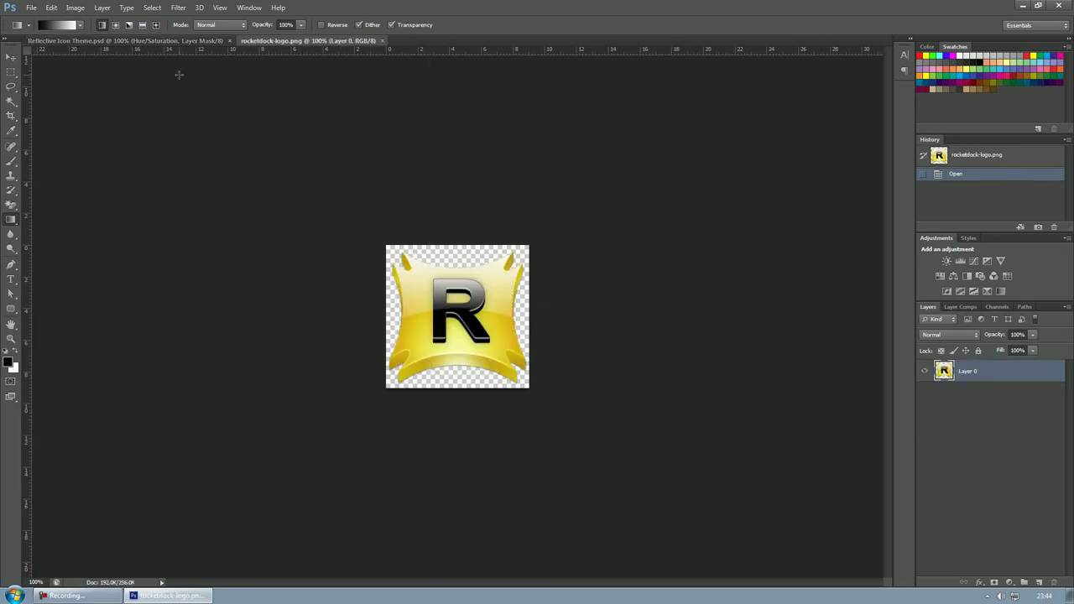
{"action": "left_click", "coordinate": [159, 40]}
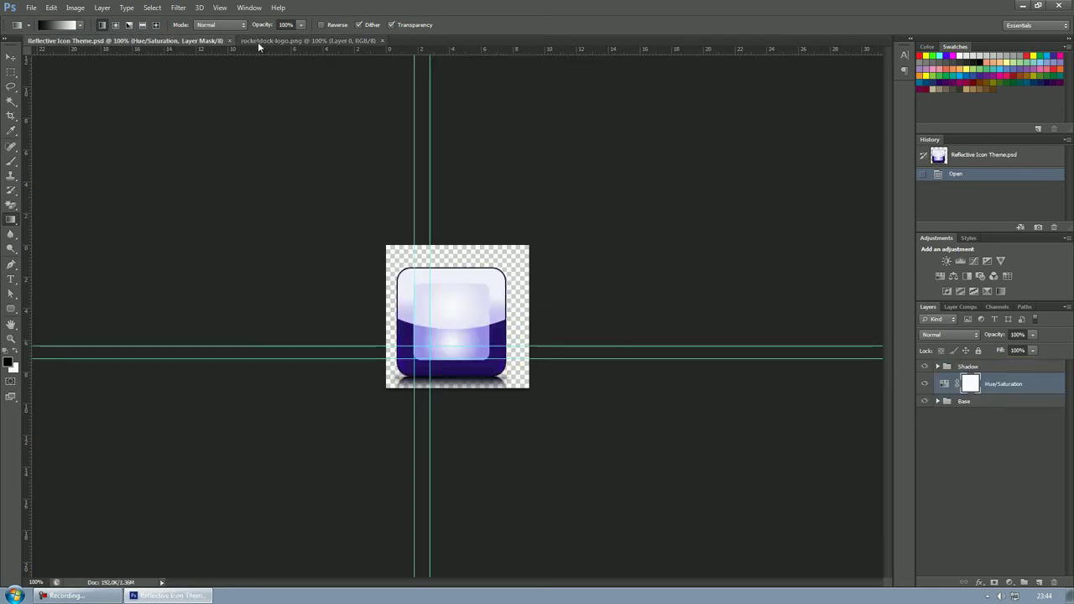
{"action": "left_click", "coordinate": [260, 42]}
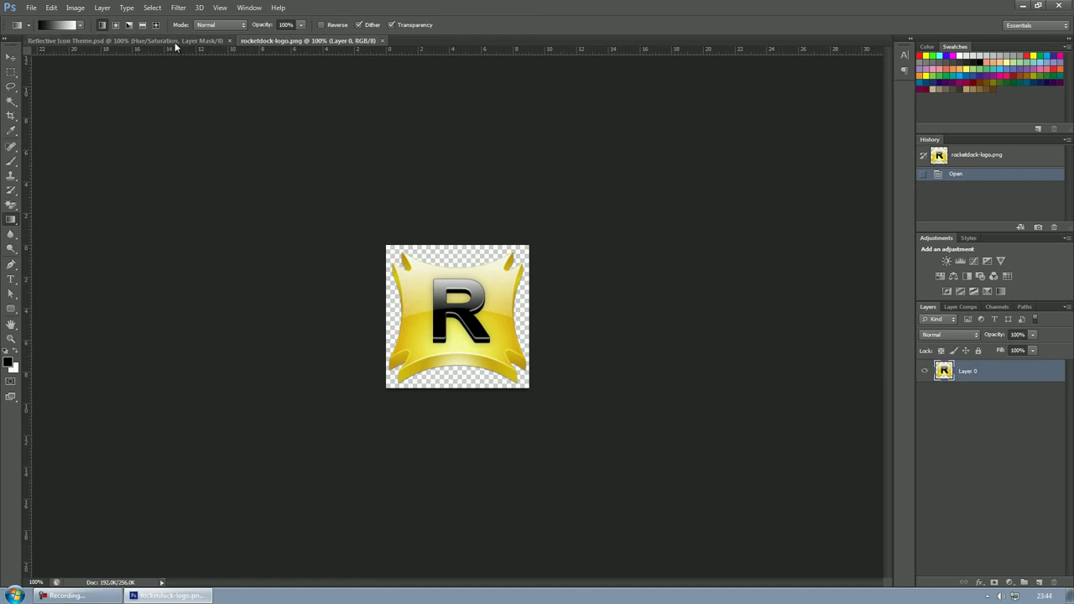
- Select all and copy the R logo canvas, then return to Reflective Icon Theme.psd
{"action": "left_click", "coordinate": [175, 42]}
{"action": "left_click", "coordinate": [258, 42]}
{"action": "key", "text": "ctrl+a"}
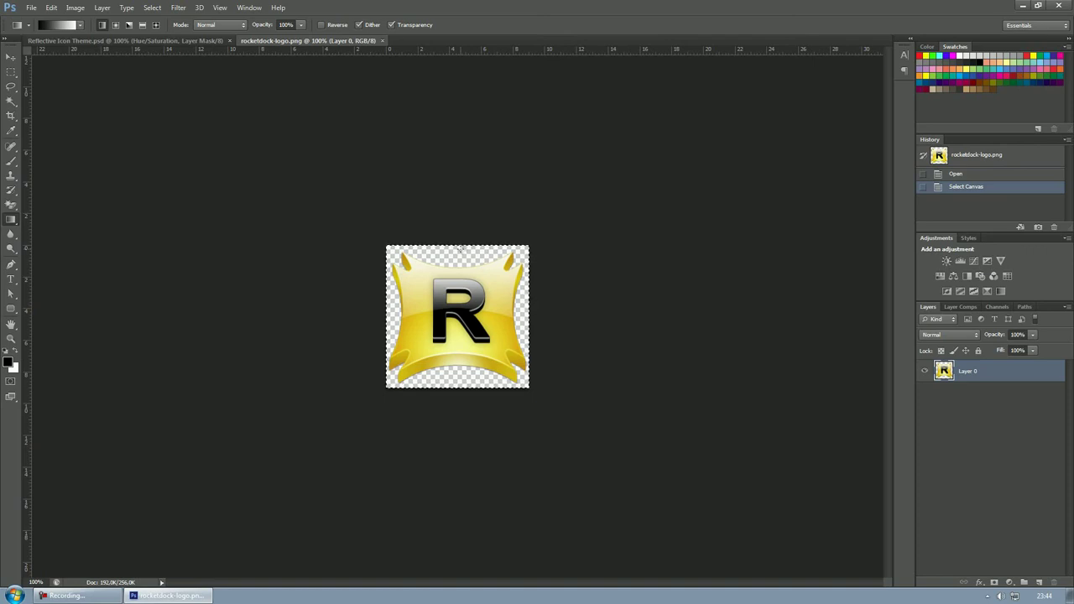
{"action": "key", "text": "ctrl+c"}
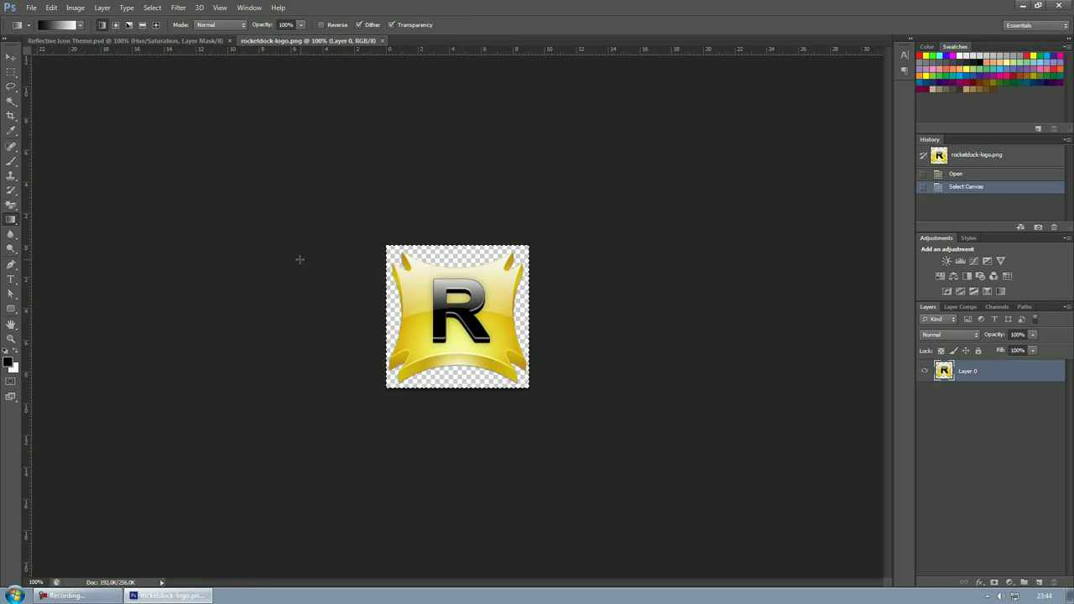
{"action": "left_click", "coordinate": [136, 39]}
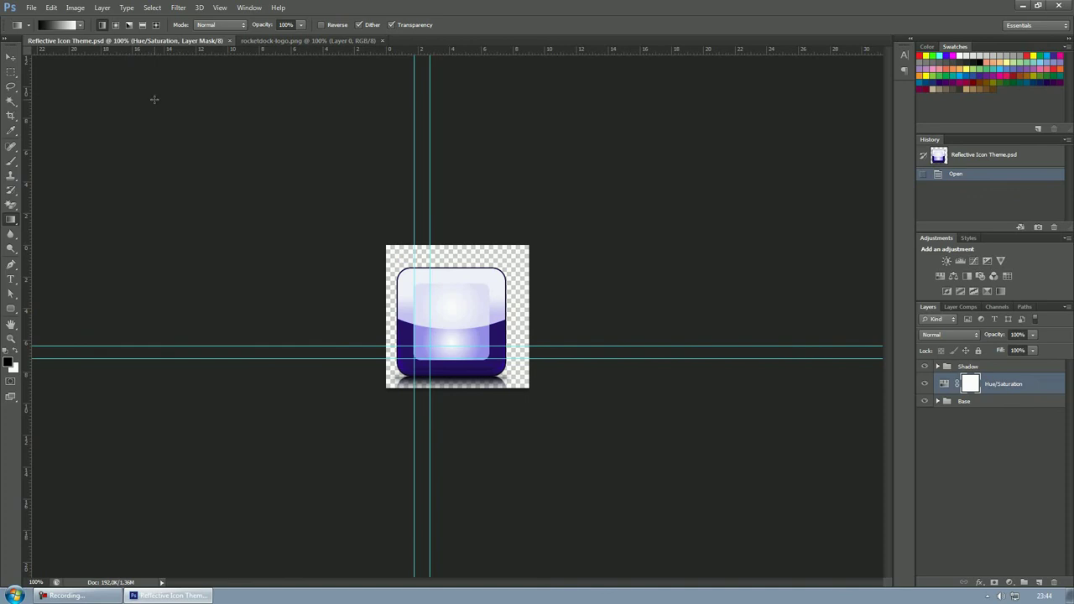
- Paste the R logo and move its layer to the top of the Layers panel
{"action": "key", "text": "ctrl+v"}
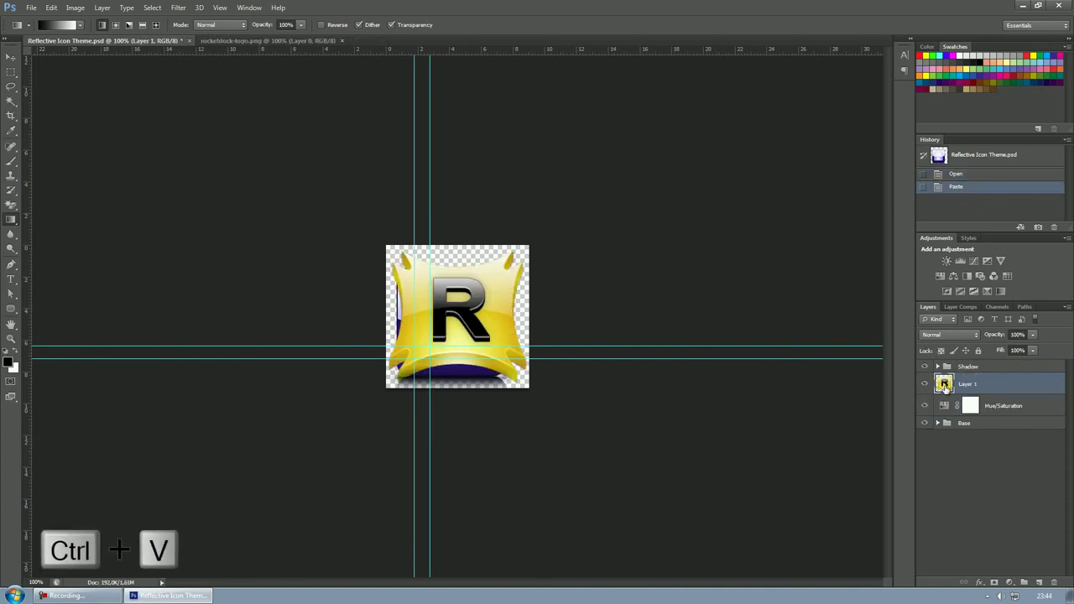
{"action": "left_click_drag", "start_coordinate": [944, 384], "coordinate": [943, 370]}
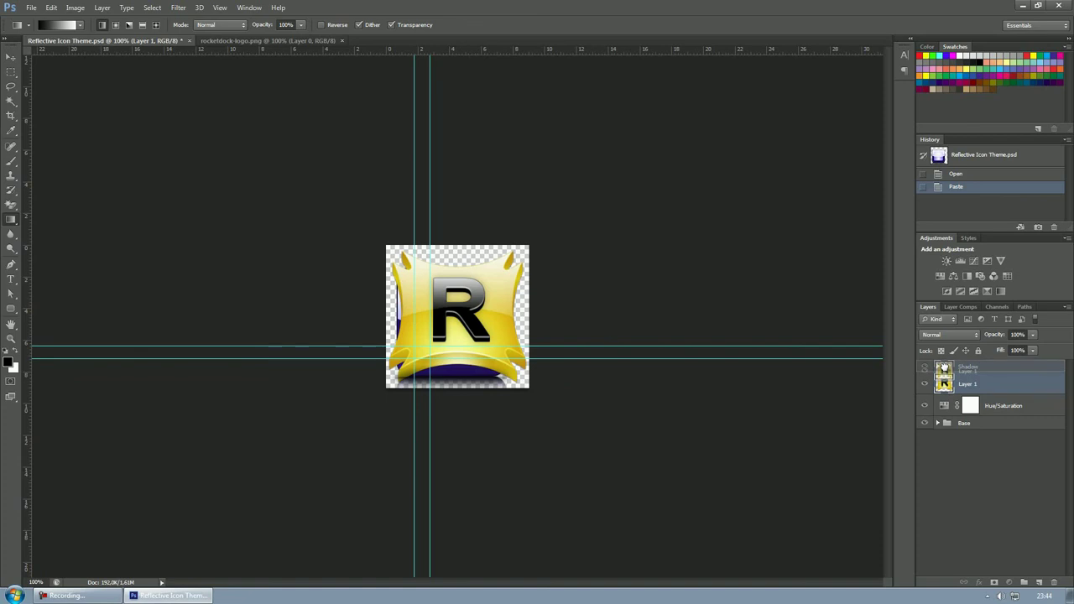
{"action": "left_click_drag", "start_coordinate": [943, 369], "coordinate": [943, 369]}
{"action": "left_click", "coordinate": [938, 366]}
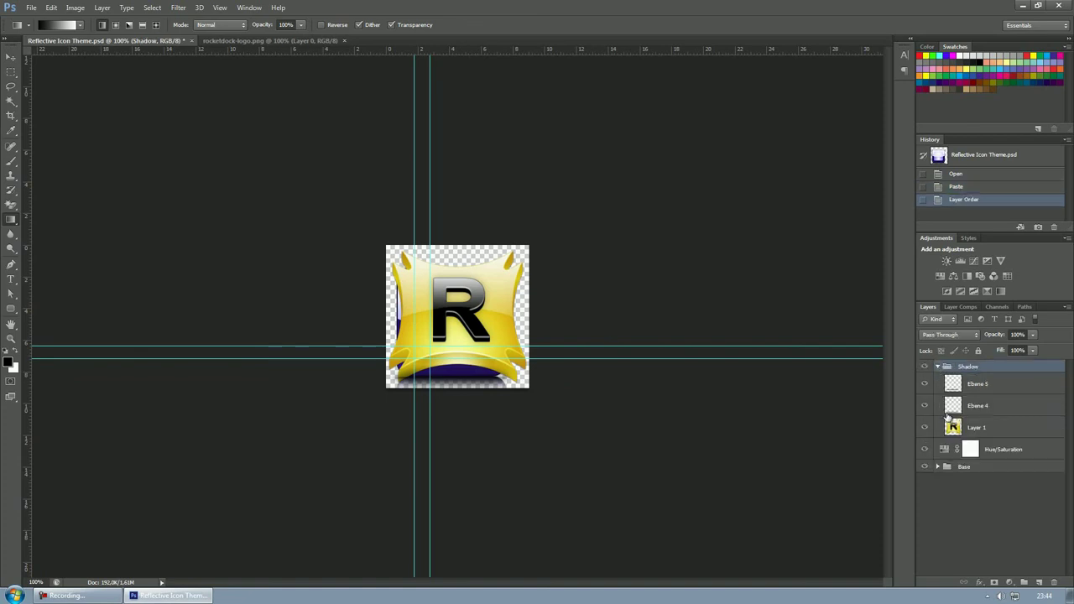
{"action": "left_click_drag", "start_coordinate": [950, 425], "coordinate": [936, 378]}
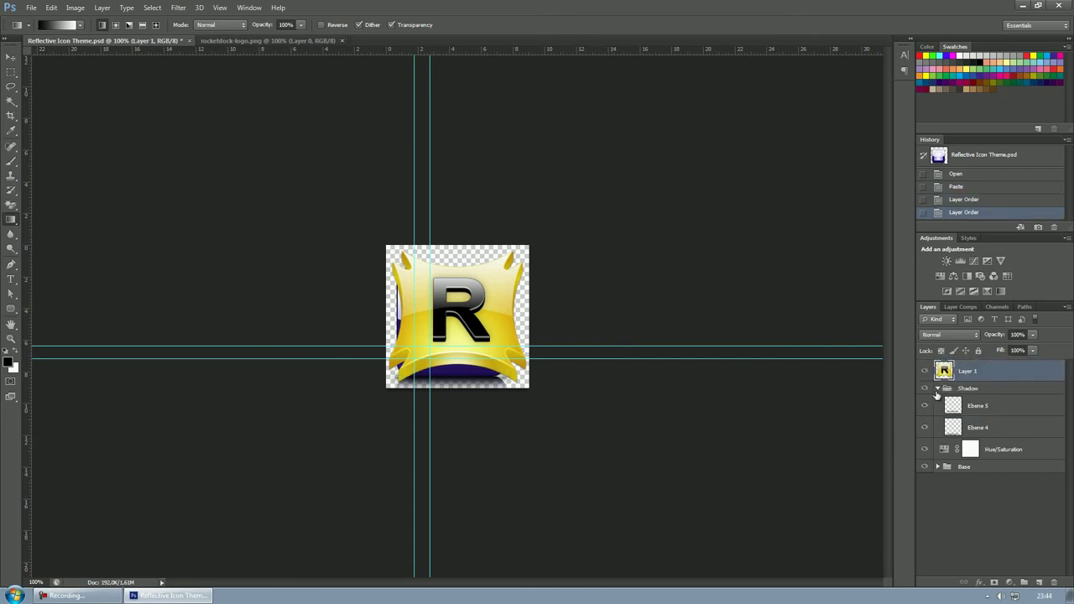
{"action": "left_click", "coordinate": [937, 390]}
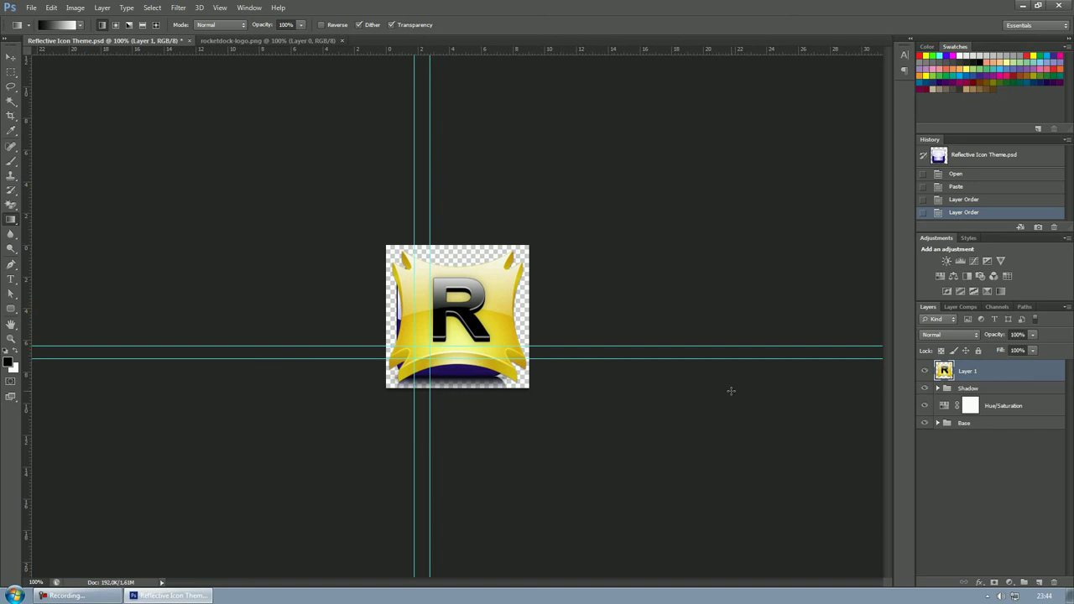
- Rename the pasted logo layer to 'RocketDock'
{"action": "double_click", "coordinate": [968, 372]}
{"action": "key", "text": "Caps_Lock"}
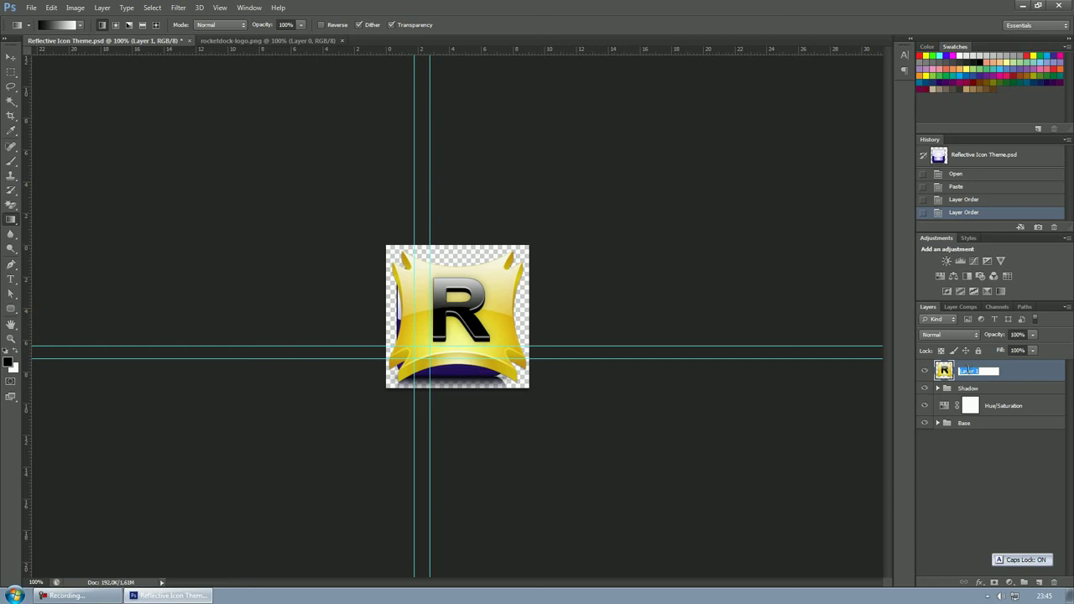
{"action": "type", "text": "R"}
{"action": "key", "text": "Caps_Lock"}
{"action": "type", "text": "ocketDock"}
{"action": "key", "text": "Return"}
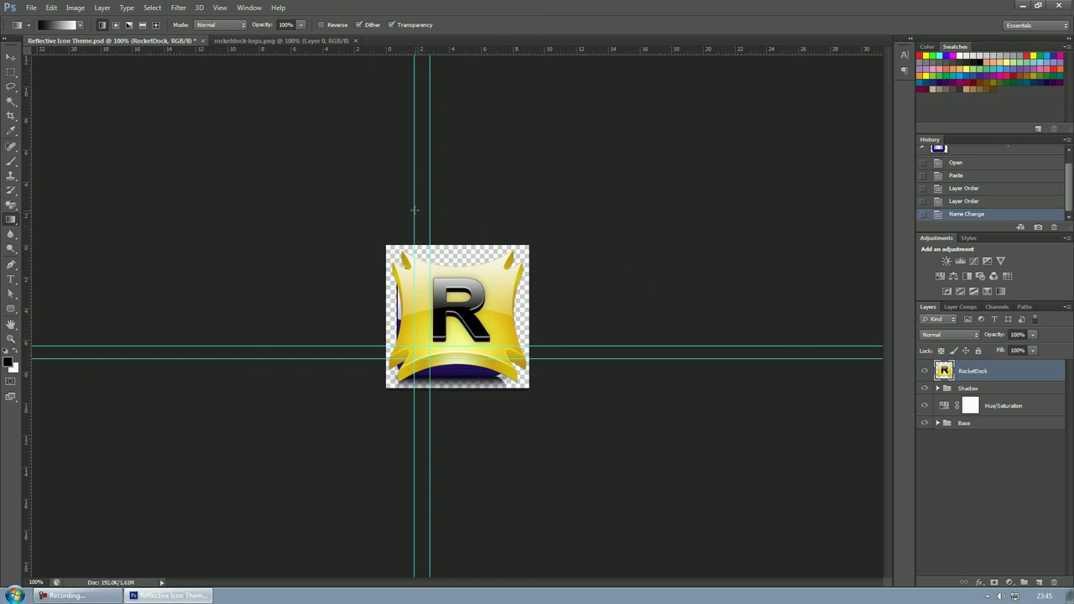
- Free Transform the logo, proportionally scaling it to about 72% into the icon's top-right corner
{"action": "left_click", "coordinate": [50, 8]}
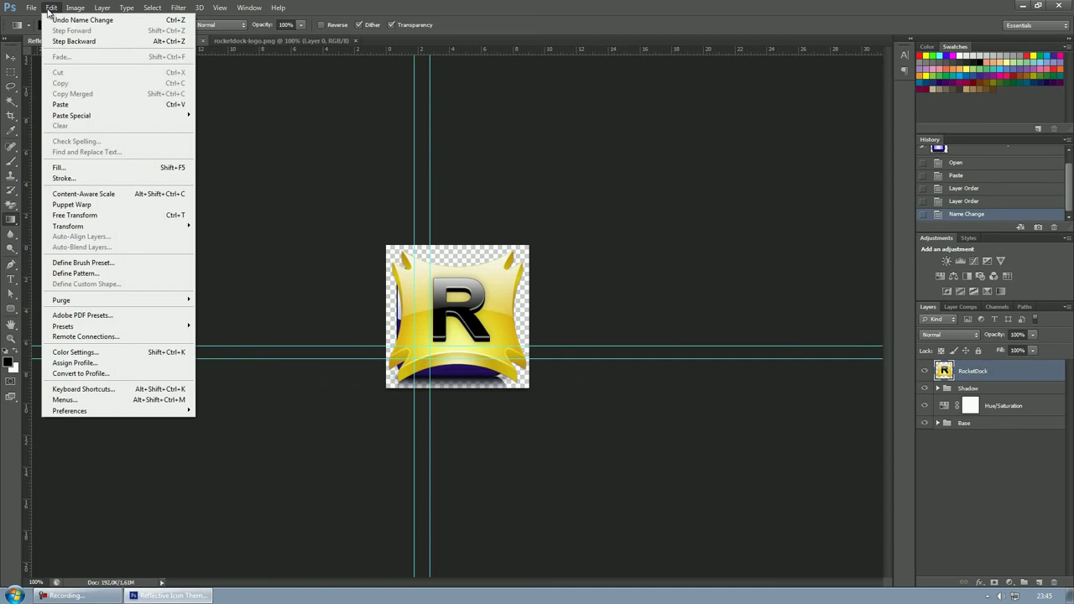
{"action": "left_click", "coordinate": [90, 216]}
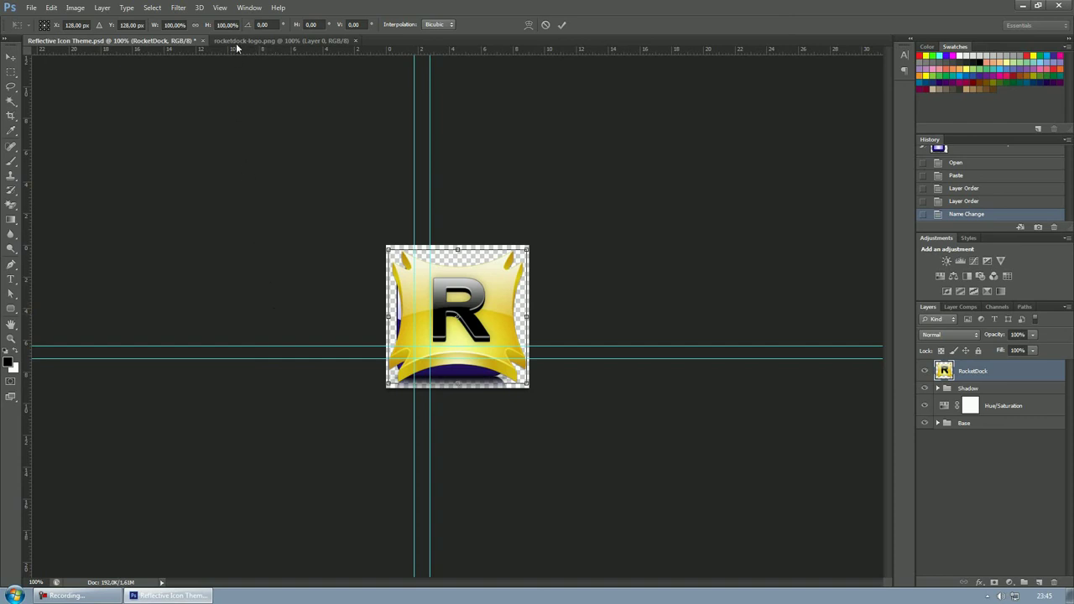
{"action": "left_click", "coordinate": [224, 10]}
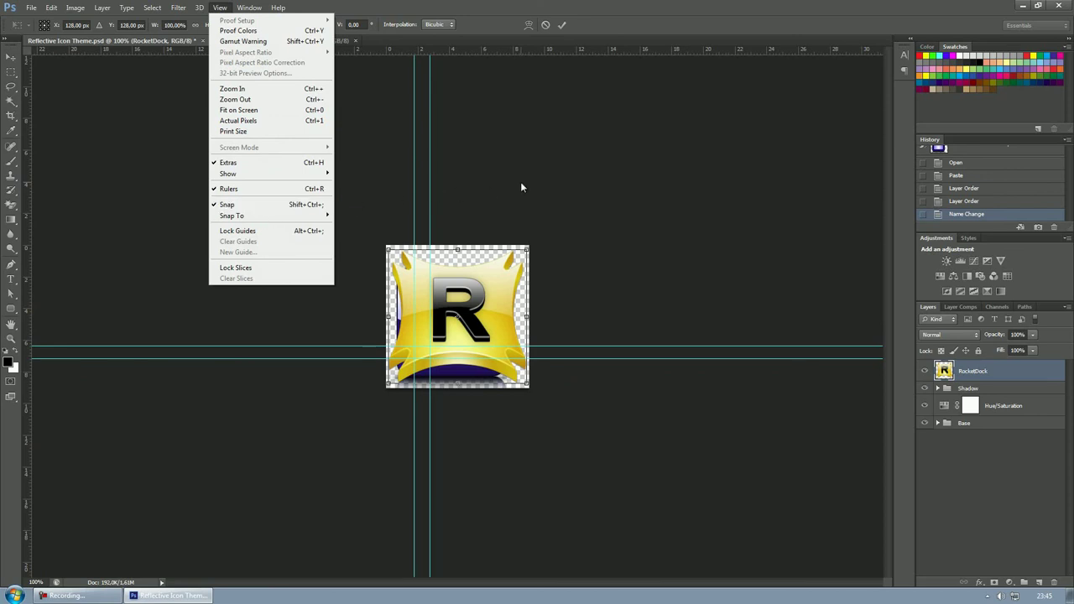
{"action": "left_click", "coordinate": [486, 168]}
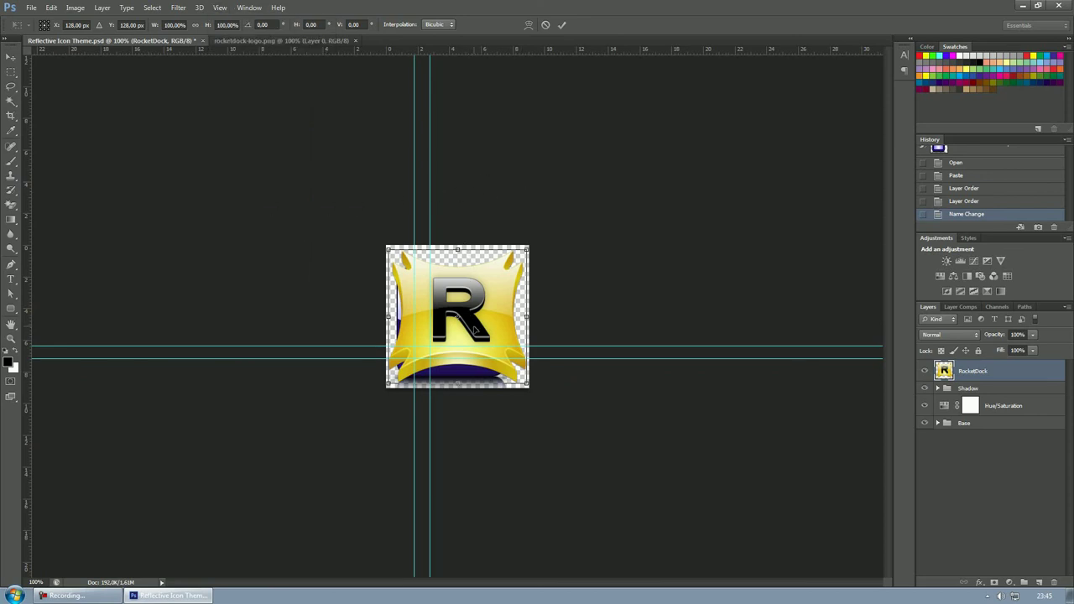
{"action": "left_click_drag", "start_coordinate": [474, 329], "coordinate": [476, 321]}
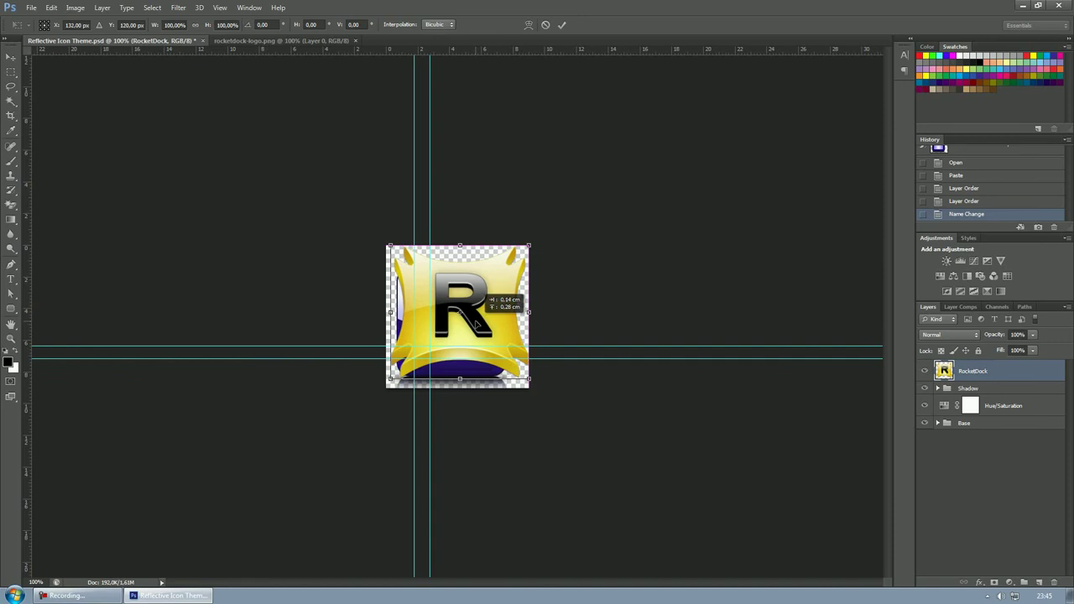
{"action": "left_click_drag", "start_coordinate": [476, 323], "coordinate": [476, 323]}
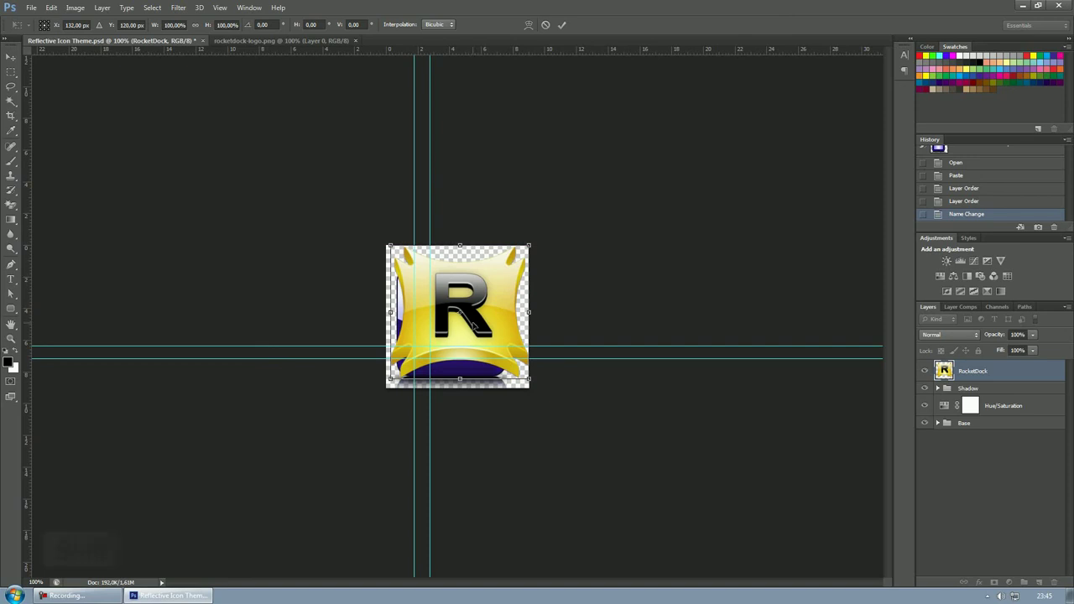
{"action": "key", "text": "shift"}
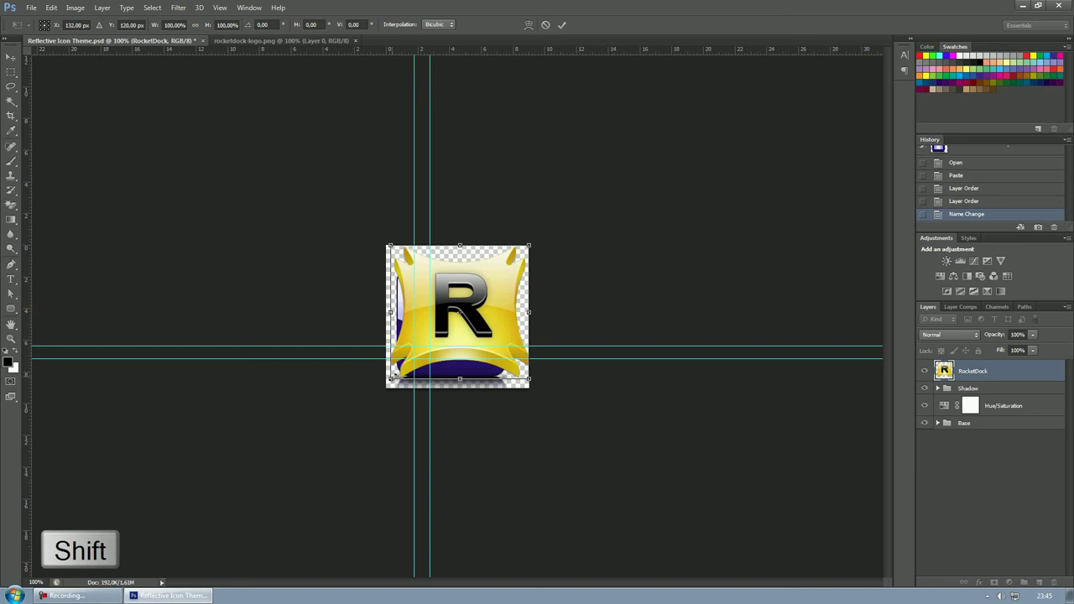
{"action": "left_click_drag", "start_coordinate": [390, 377], "coordinate": [430, 334]}
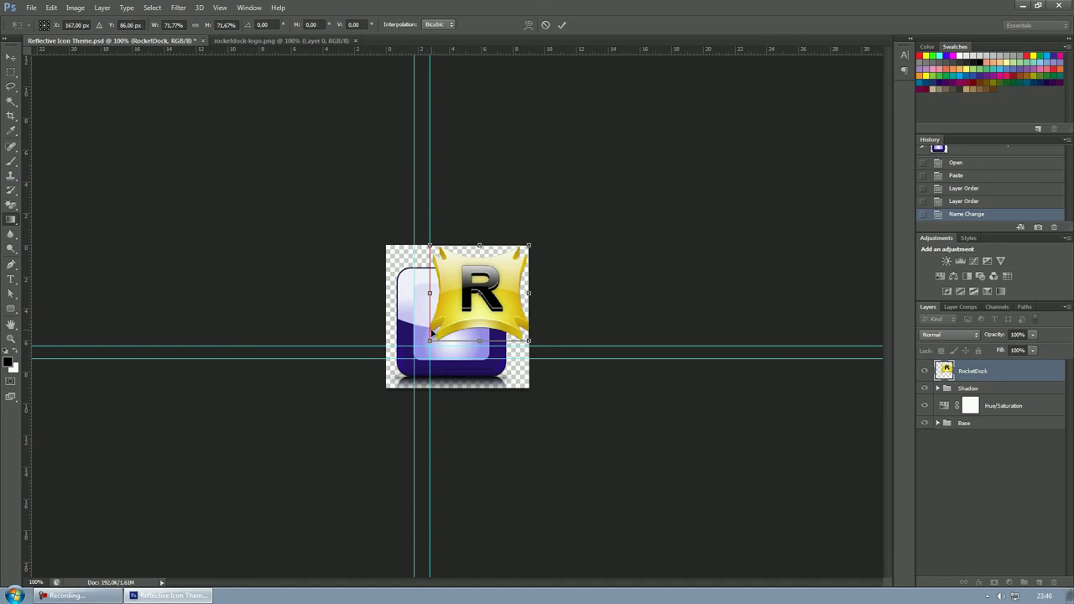
{"action": "key", "text": "Return"}
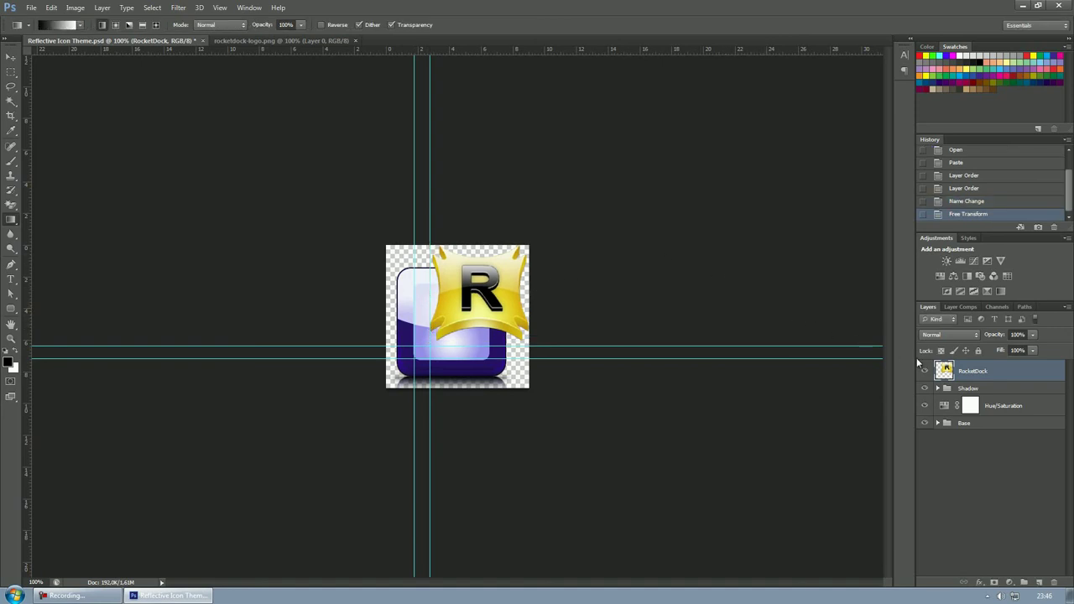
- Duplicate the RocketDock layer as 'RocketDock Reflection'
{"action": "right_click", "coordinate": [1003, 376]}
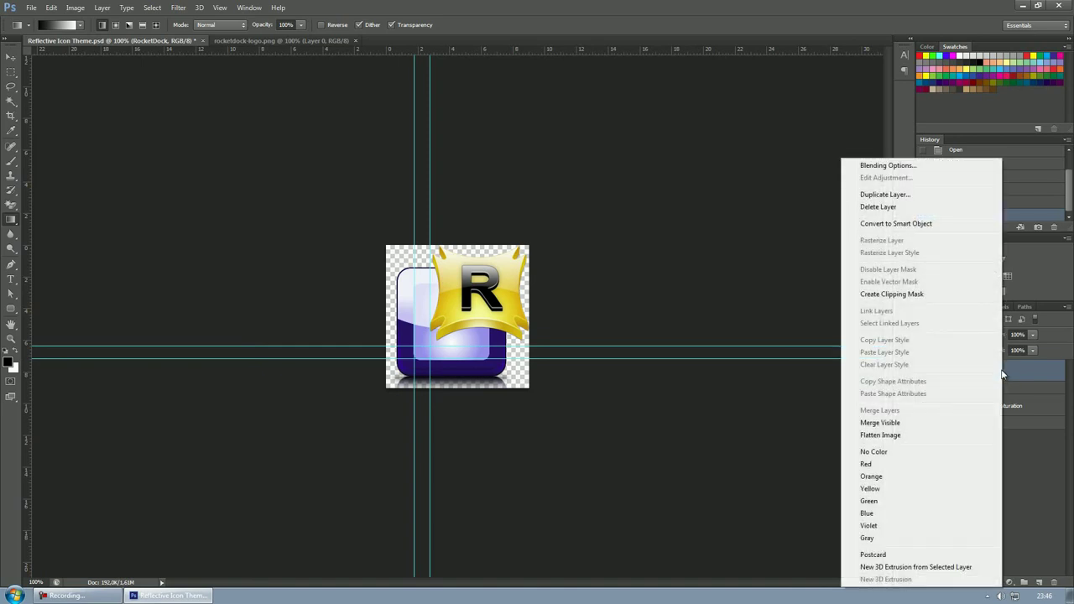
{"action": "left_click", "coordinate": [917, 197]}
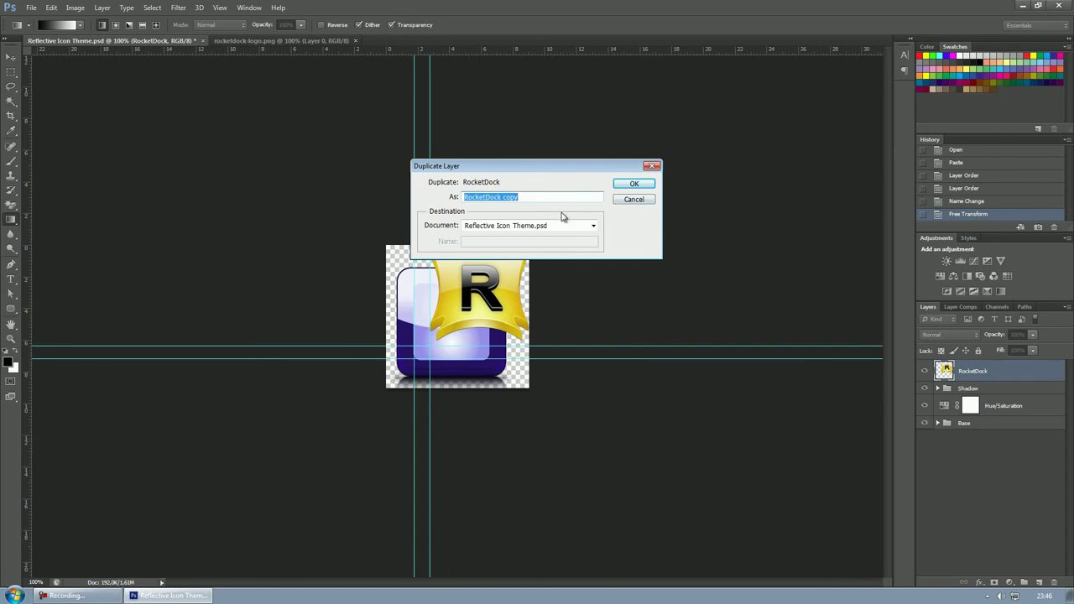
{"action": "left_click", "coordinate": [508, 197]}
{"action": "left_click_drag", "start_coordinate": [503, 197], "coordinate": [531, 196]}
{"action": "type", "text": "Reflection"}
{"action": "left_click", "coordinate": [633, 184]}
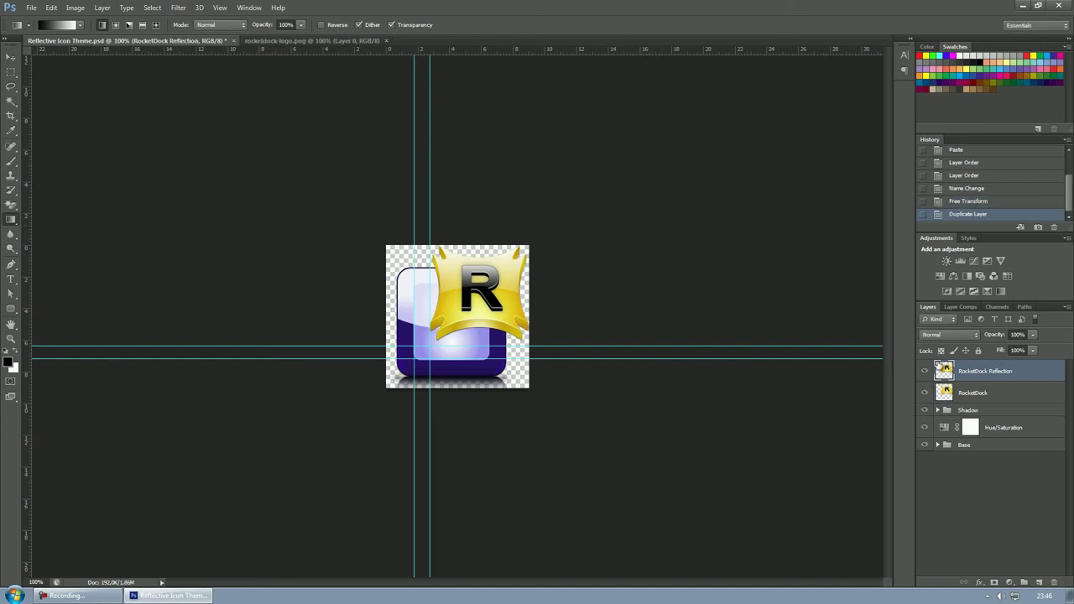
- Place RocketDock Reflection below RocketDock and shift it down and left on the canvas
{"action": "left_click_drag", "start_coordinate": [944, 370], "coordinate": [948, 401]}
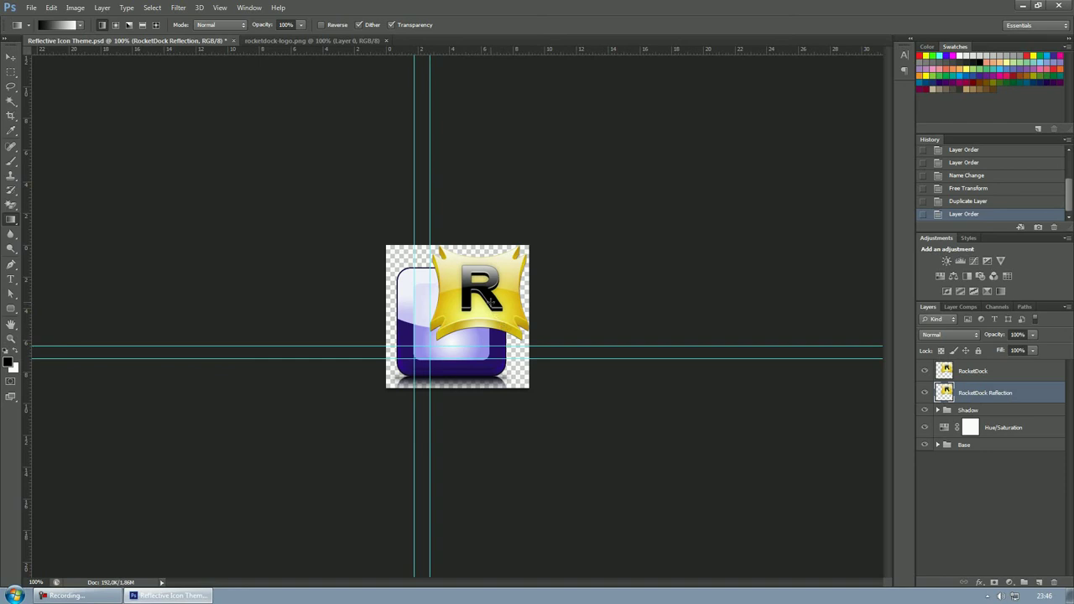
{"action": "left_click", "coordinate": [11, 56]}
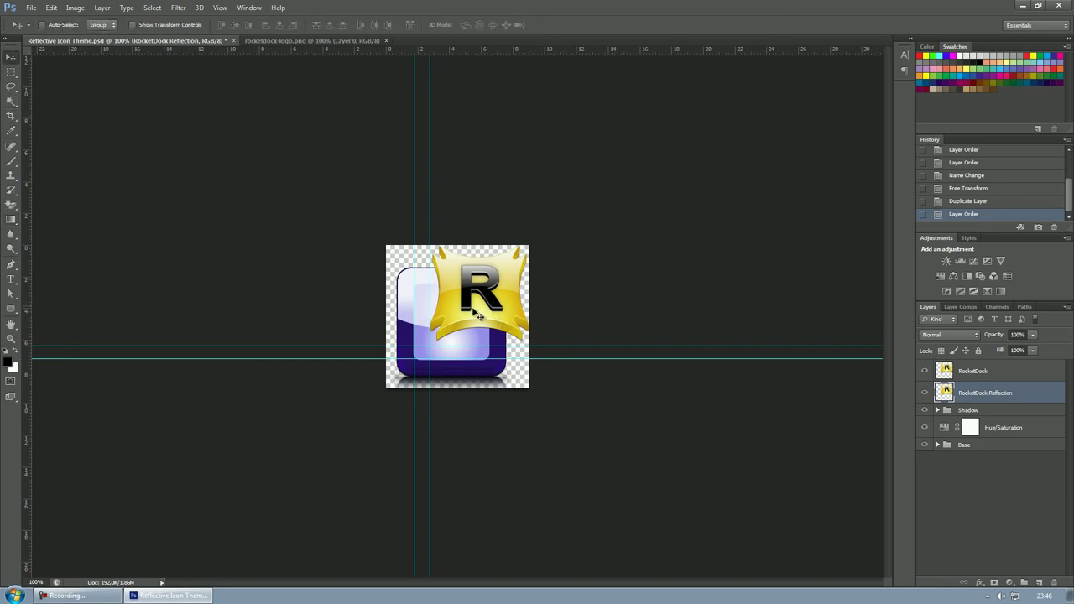
{"action": "left_click_drag", "start_coordinate": [486, 302], "coordinate": [473, 321]}
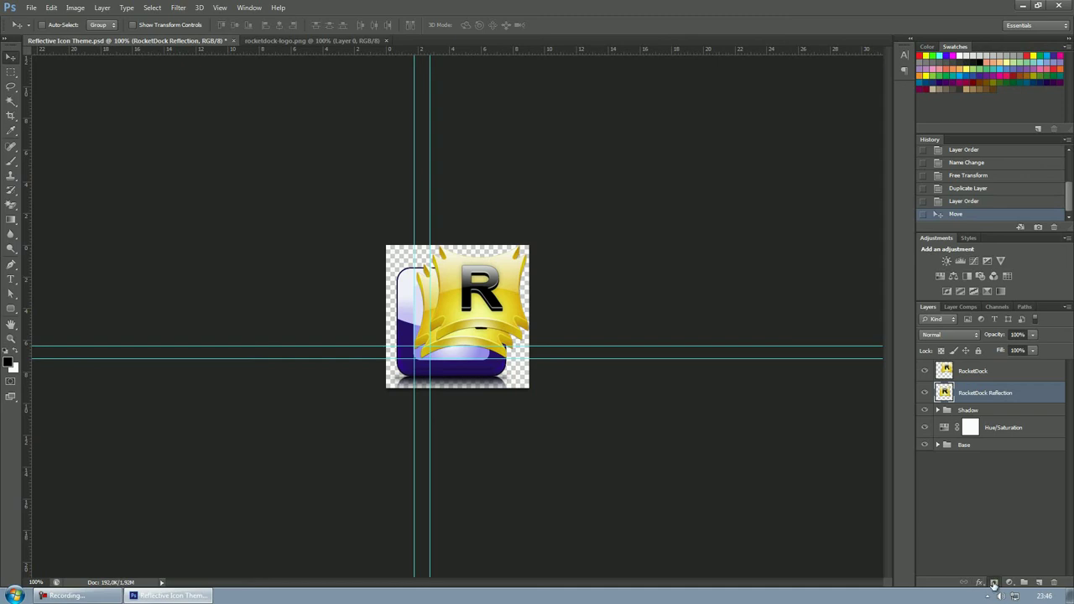
- Add a layer mask to RocketDock Reflection and fade it with a Foreground to Background gradient
{"action": "left_click", "coordinate": [992, 582]}
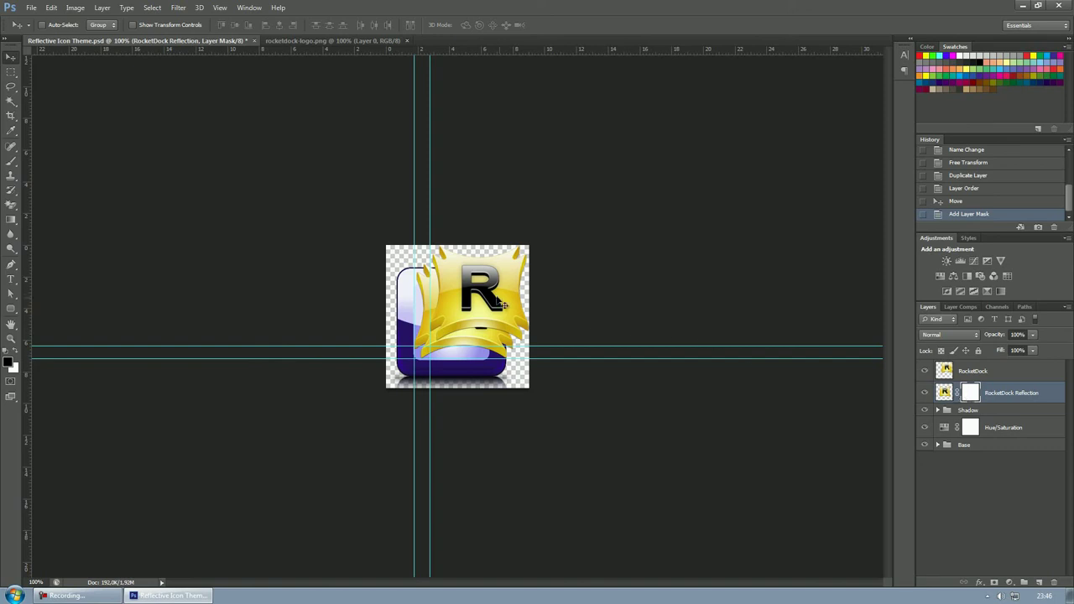
{"action": "left_click", "coordinate": [11, 219]}
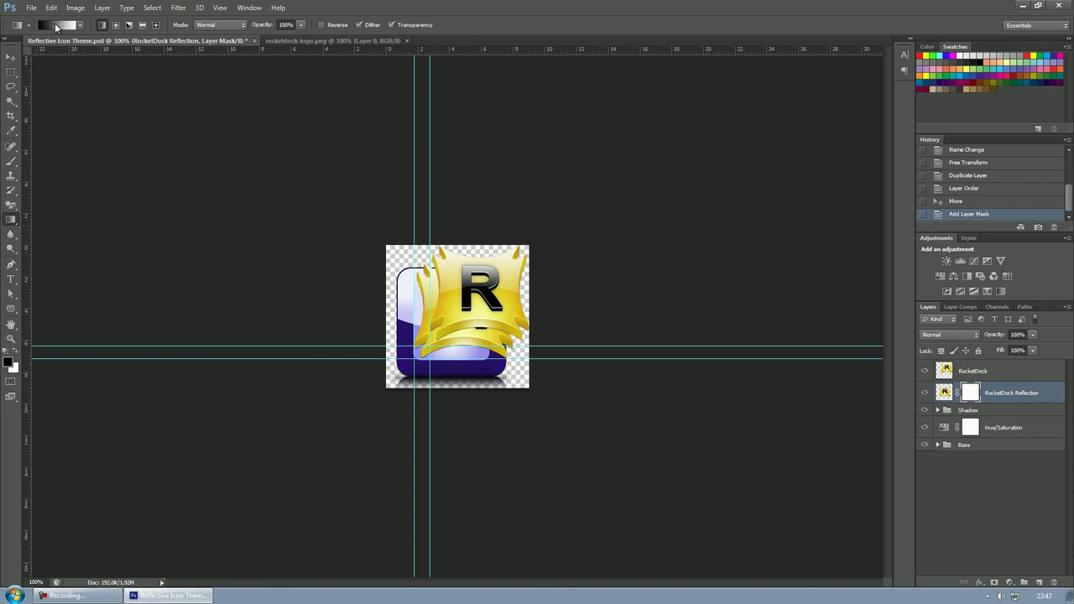
{"action": "left_click", "coordinate": [57, 26]}
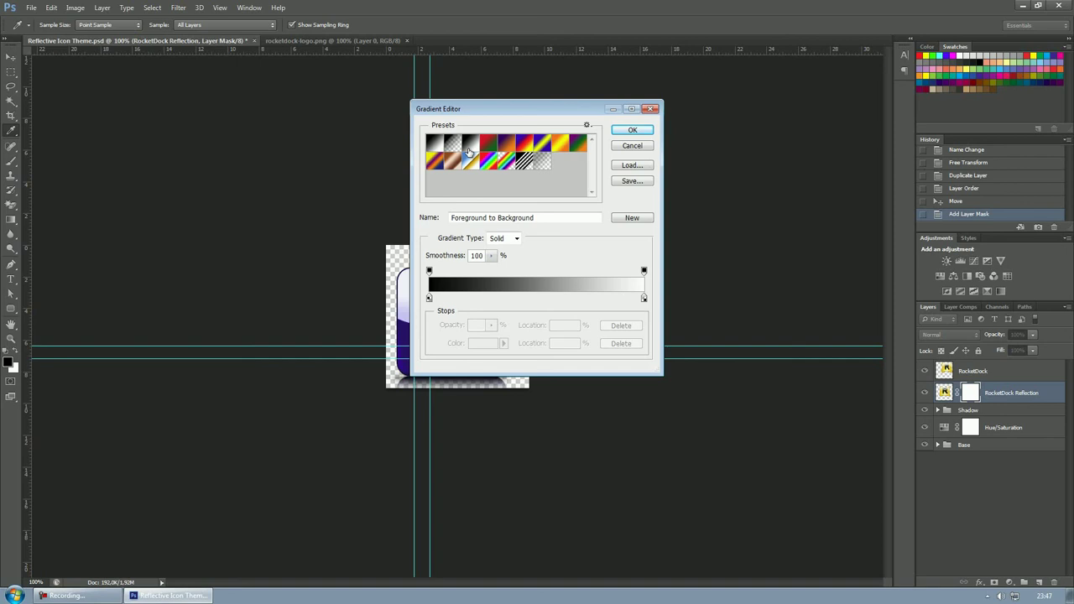
{"action": "left_click", "coordinate": [629, 131]}
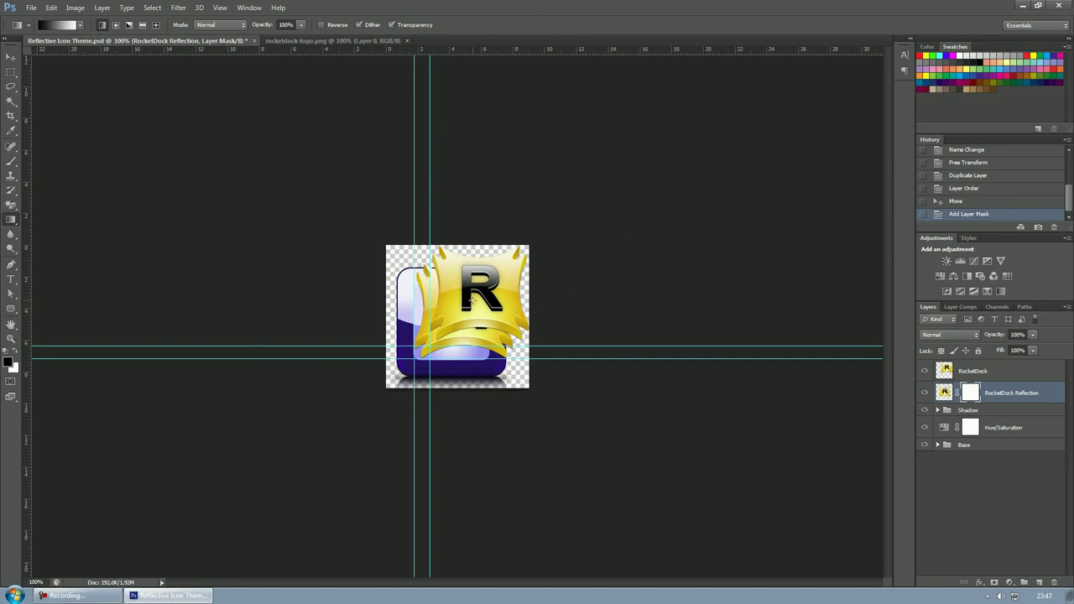
{"action": "left_click_drag", "start_coordinate": [457, 313], "coordinate": [404, 365]}
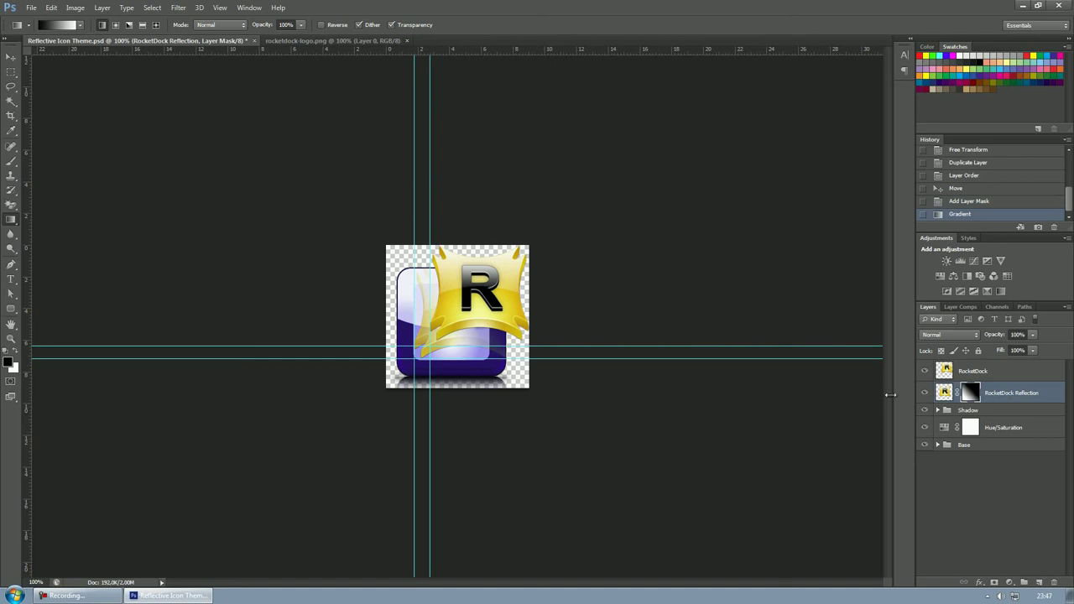
- Set the reflection layer's opacity to 55% and lower its fill
{"action": "left_click", "coordinate": [1018, 334]}
{"action": "type", "text": "50"}
{"action": "left_click", "coordinate": [1016, 350]}
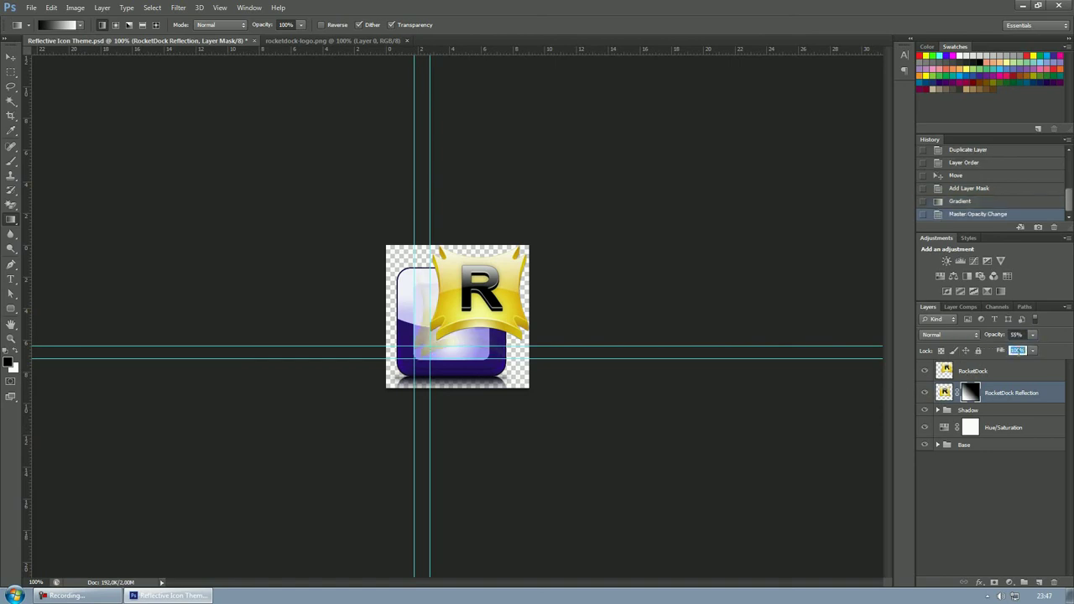
{"action": "type", "text": "55"}
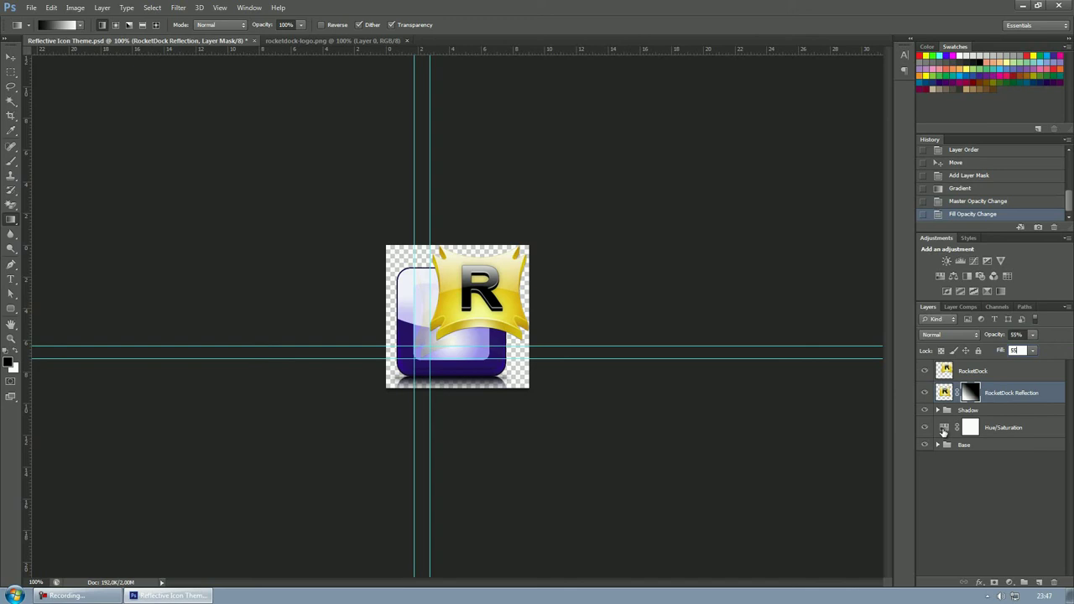
- Adjust the Hue/Saturation layer to Hue 48, Saturation 92, Lightness +30
{"action": "double_click", "coordinate": [943, 428]}
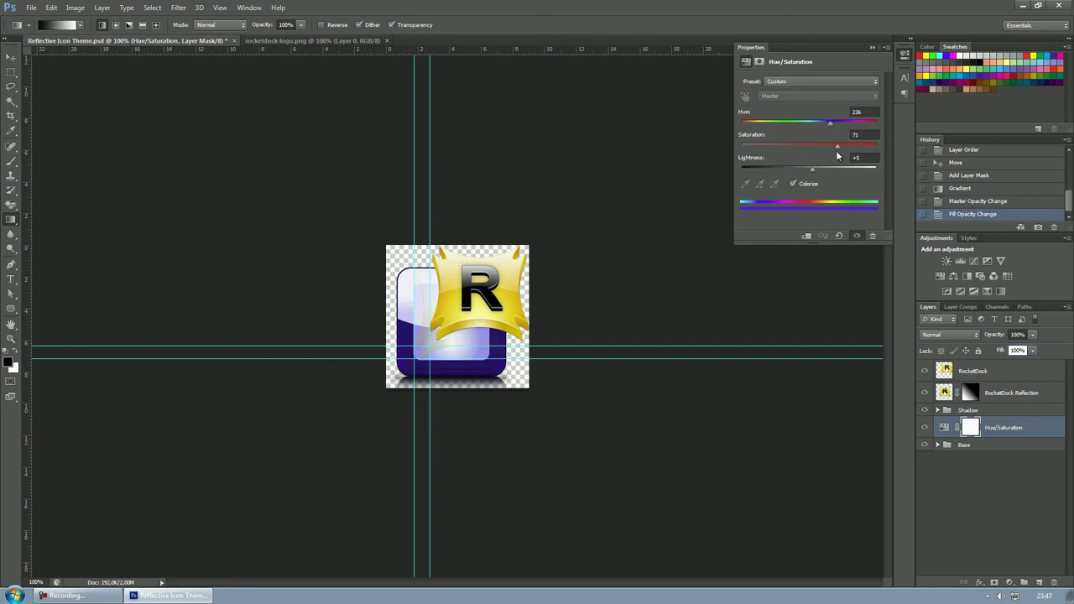
{"action": "left_click_drag", "start_coordinate": [836, 151], "coordinate": [874, 147]}
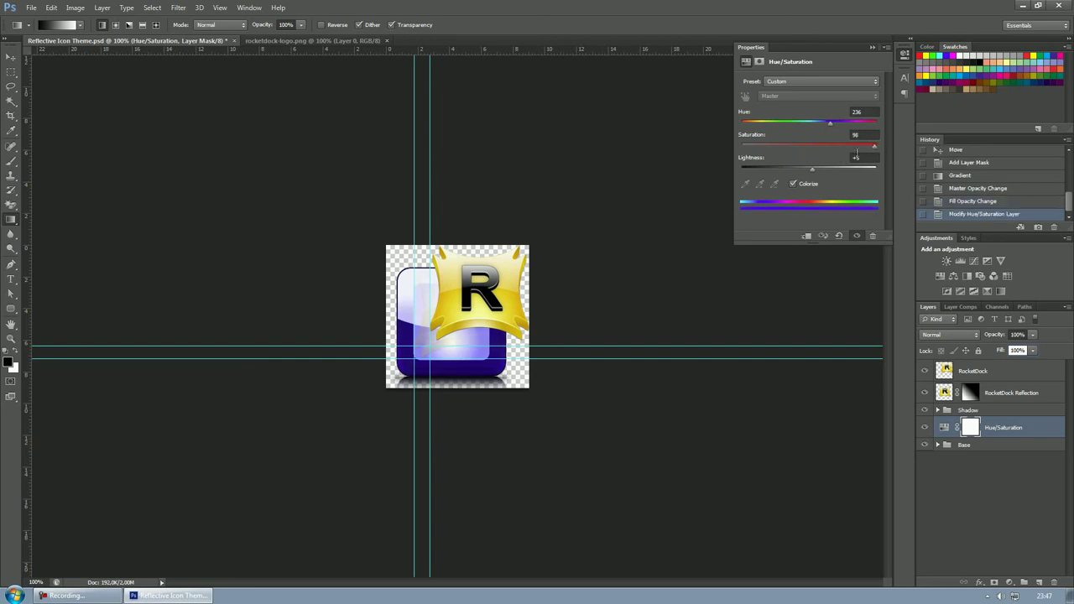
{"action": "left_click_drag", "start_coordinate": [816, 169], "coordinate": [827, 169]}
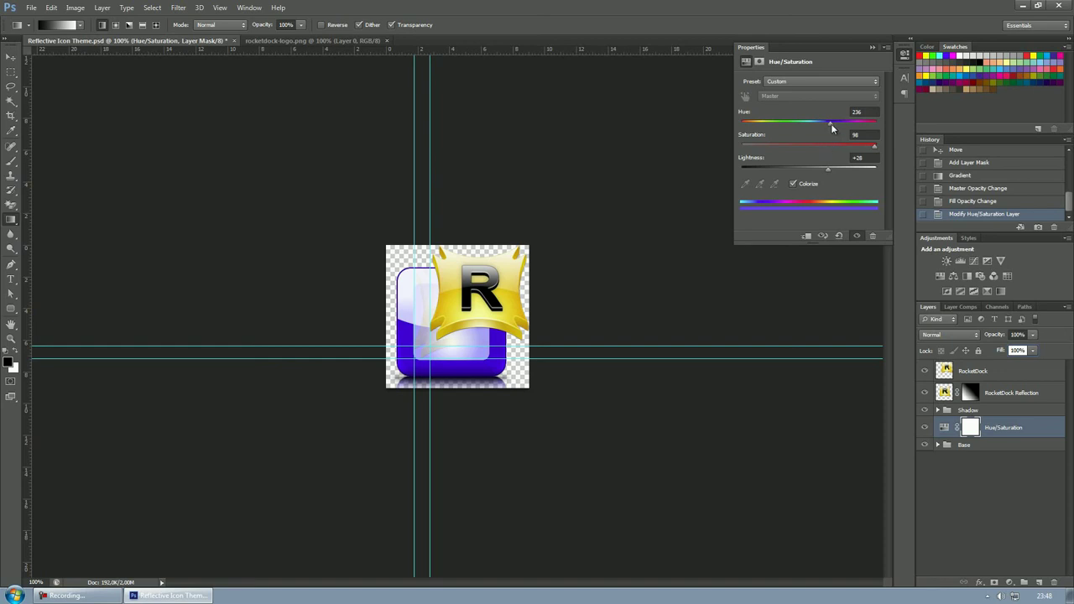
{"action": "left_click_drag", "start_coordinate": [830, 123], "coordinate": [759, 130]}
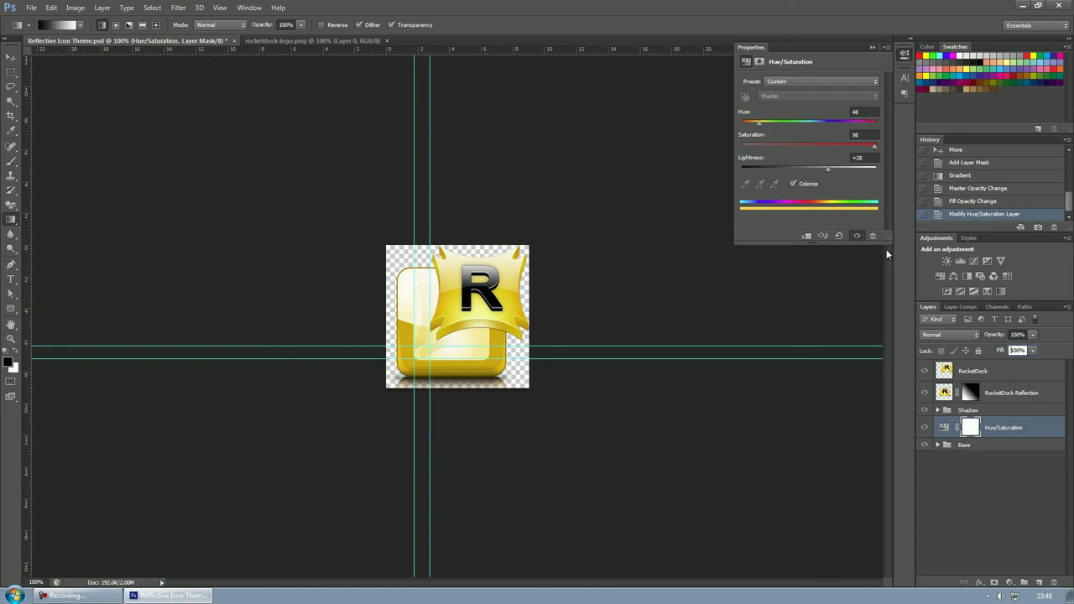
{"action": "left_click_drag", "start_coordinate": [875, 152], "coordinate": [830, 168]}
- Save the icon as 'Reflective Icon Theme.png' in PNG format, accepting the PNG options
{"action": "left_click", "coordinate": [28, 8]}
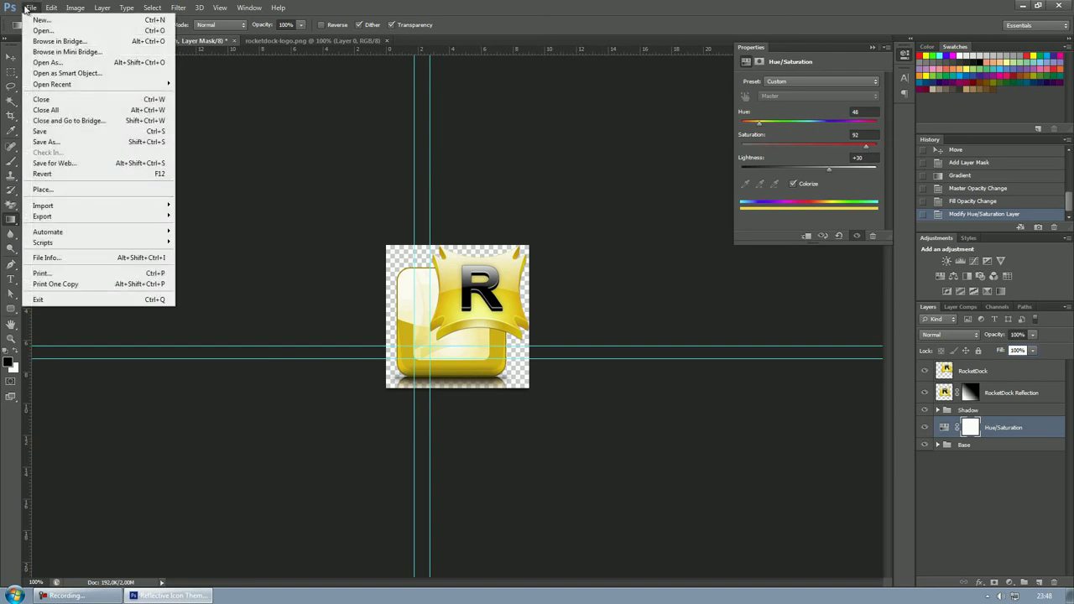
{"action": "left_click", "coordinate": [62, 147]}
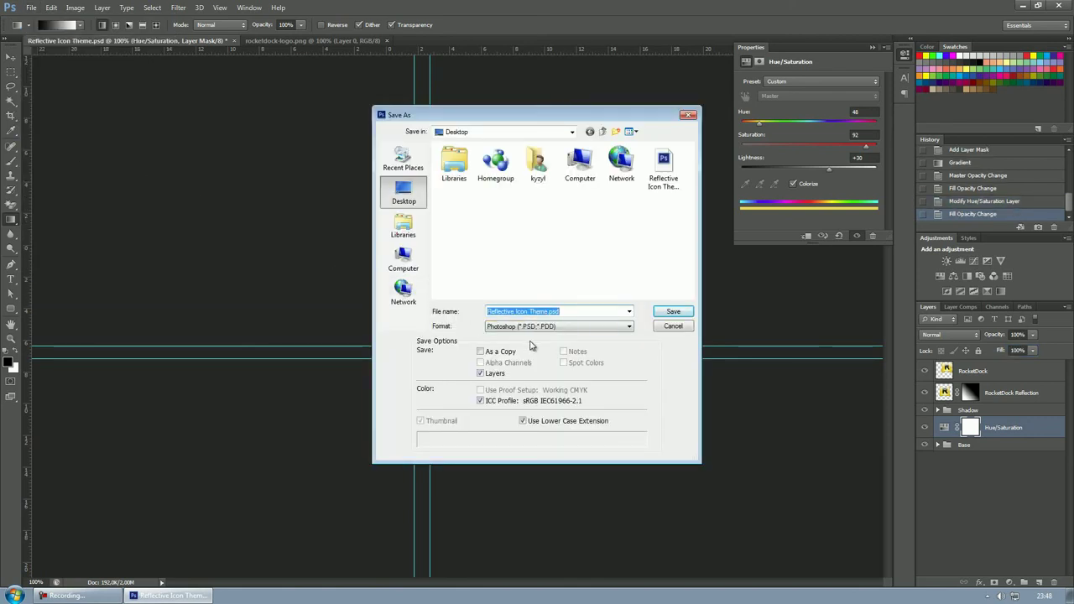
{"action": "left_click", "coordinate": [537, 326]}
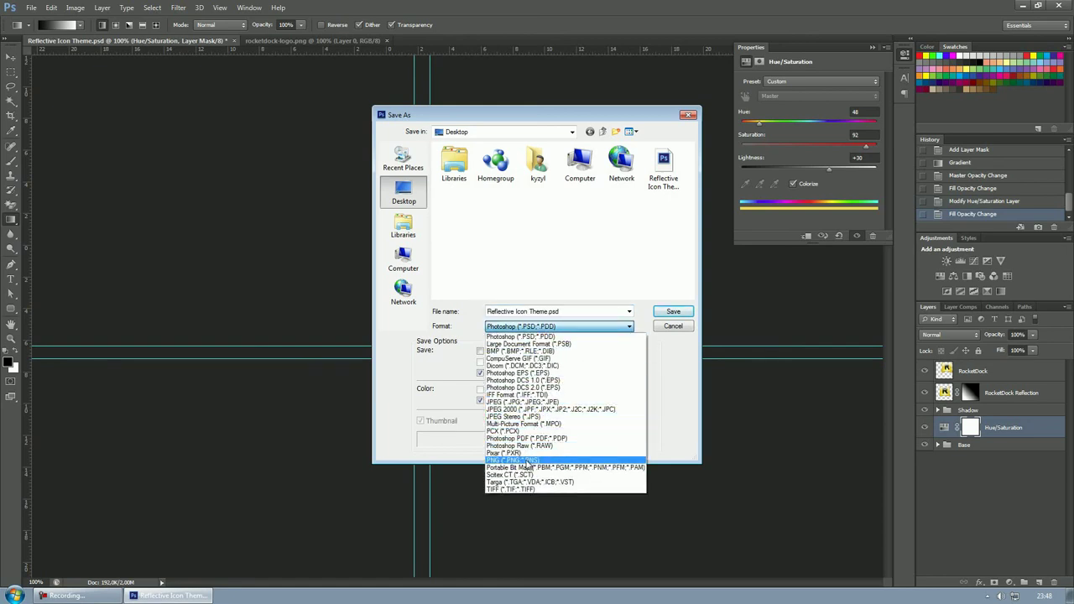
{"action": "left_click", "coordinate": [528, 461]}
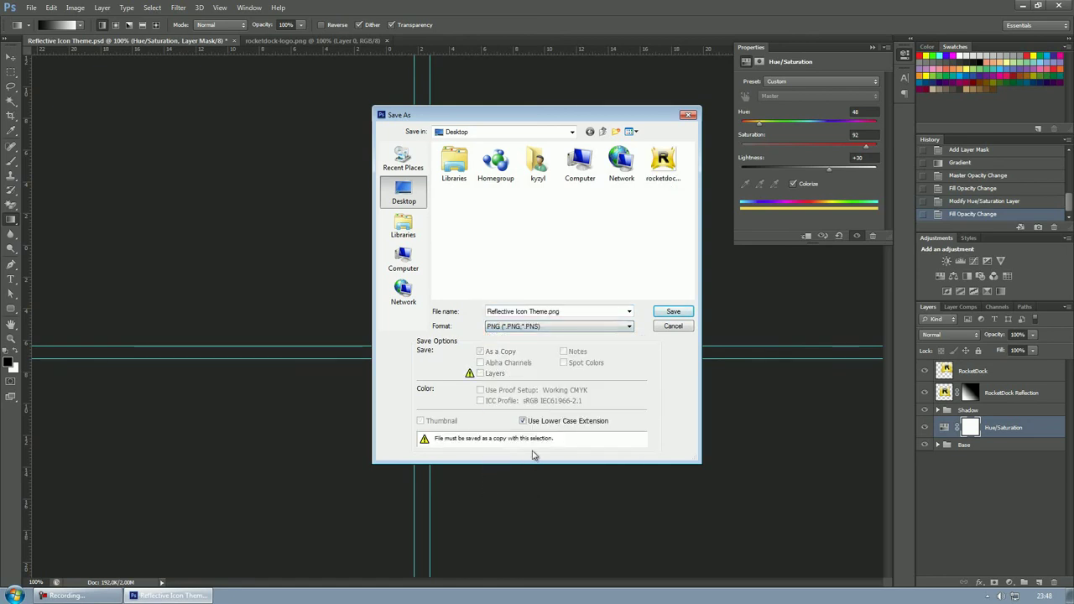
{"action": "left_click", "coordinate": [673, 312]}
{"action": "left_click", "coordinate": [574, 189]}
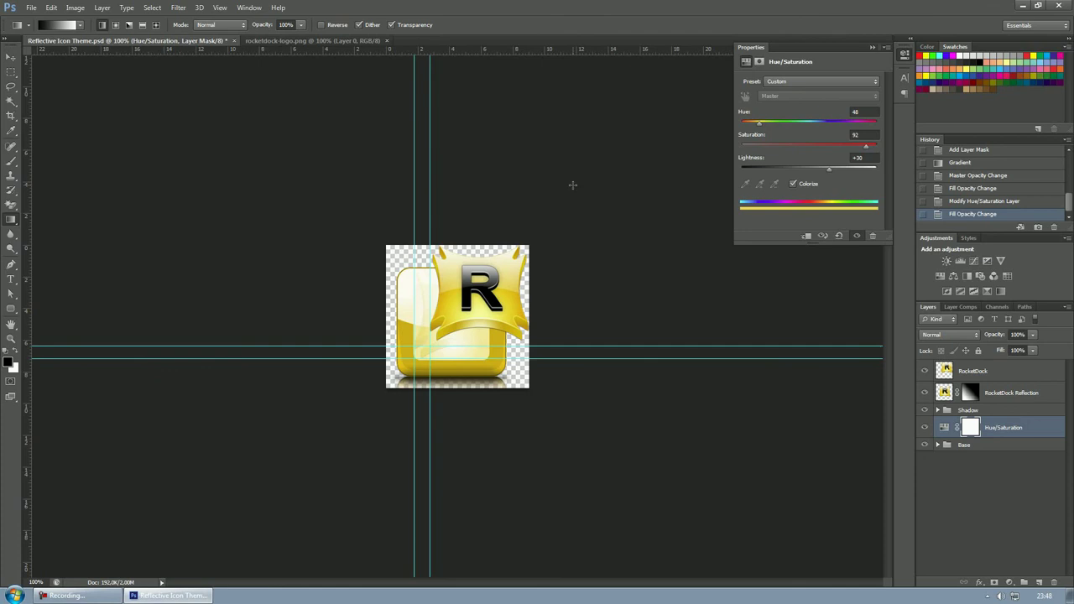
- Quit Photoshop without saving the PSD, then open the PNG in Windows Photo Viewer
{"action": "left_click", "coordinate": [1059, 6]}
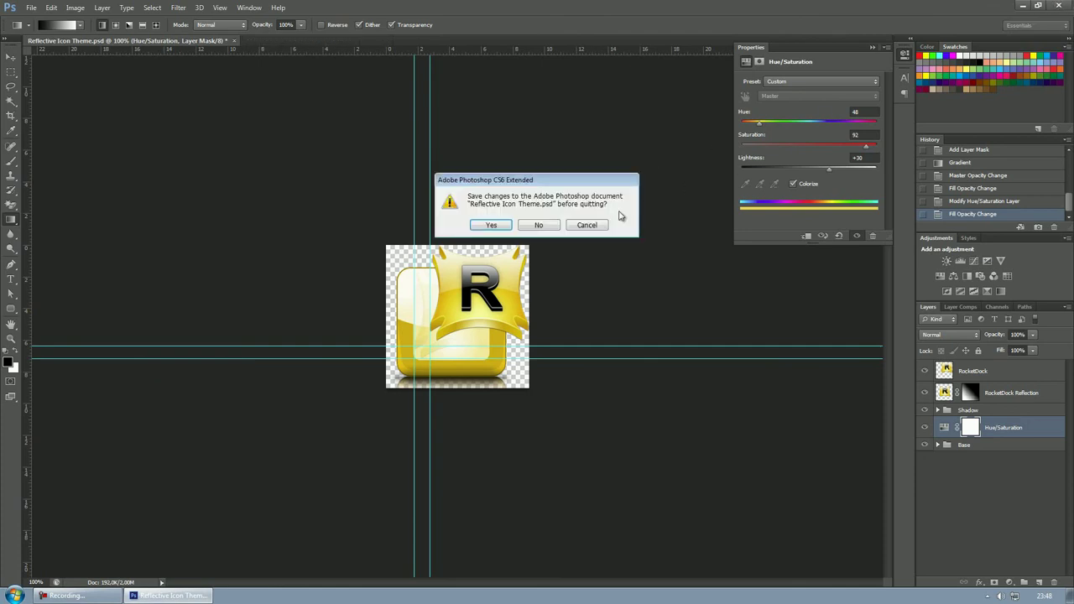
{"action": "left_click", "coordinate": [539, 225]}
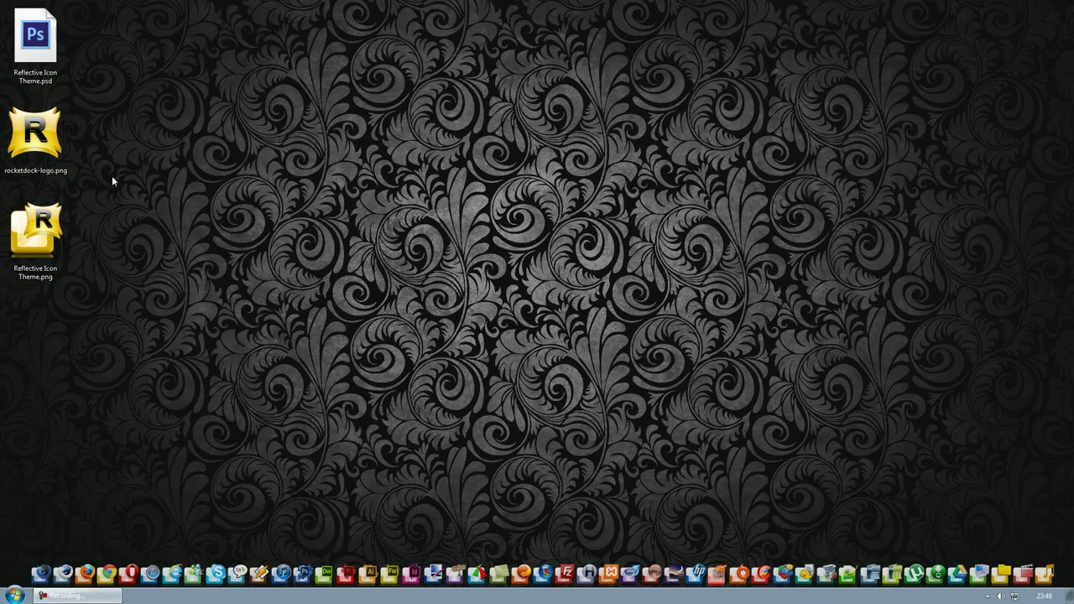
{"action": "double_click", "coordinate": [38, 232]}
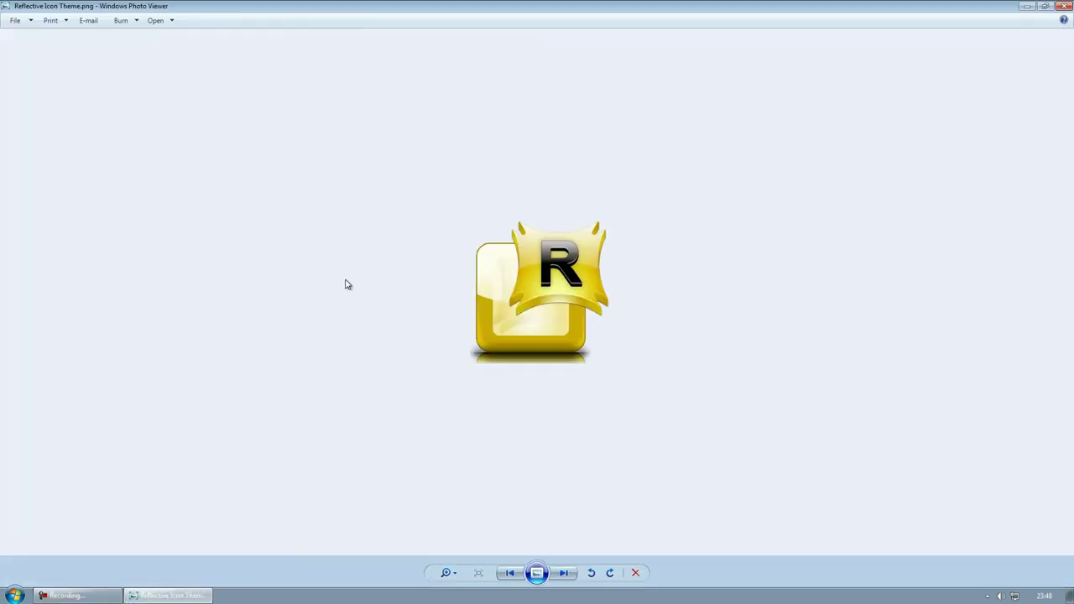